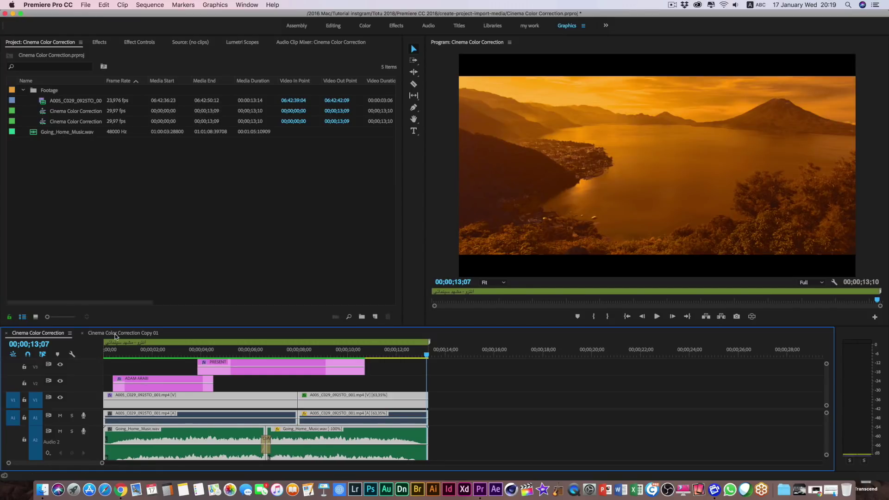
Switch to the Cinema Color Correction Copy 01 sequence, select its clips, and open the Window menu
click(116, 334)
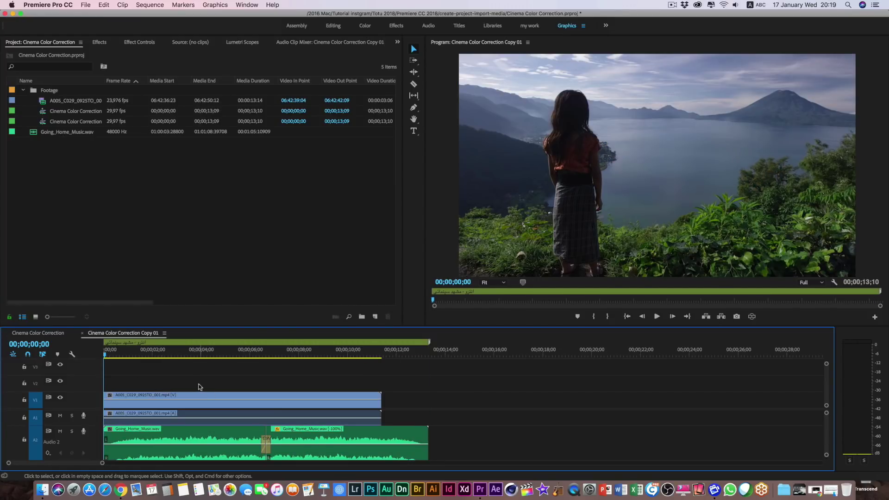
drag(200, 388, 341, 420)
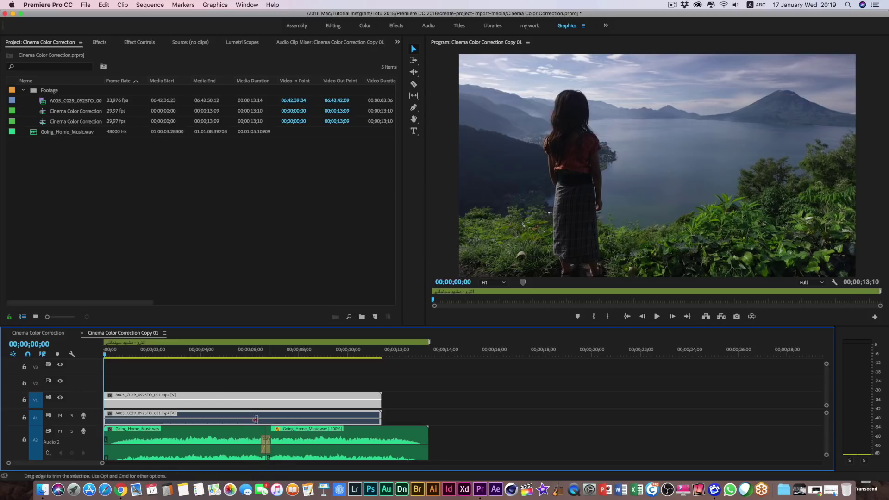
drag(113, 353, 104, 356)
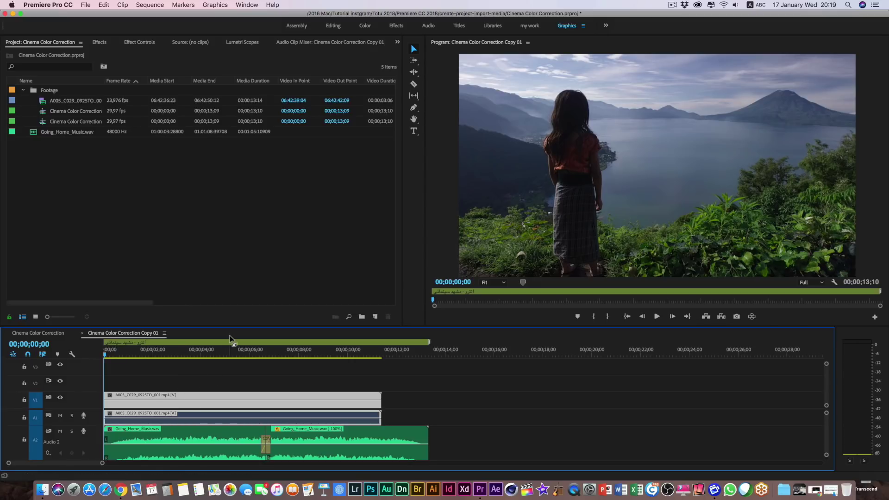
click(247, 4)
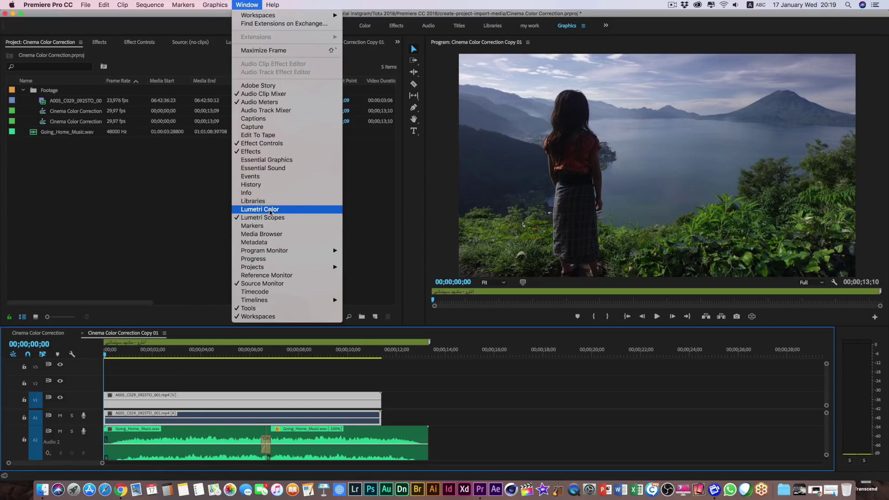
Open Lumetri Color, expand HSL Secondary, and sample the green foliage as the key colour
click(270, 211)
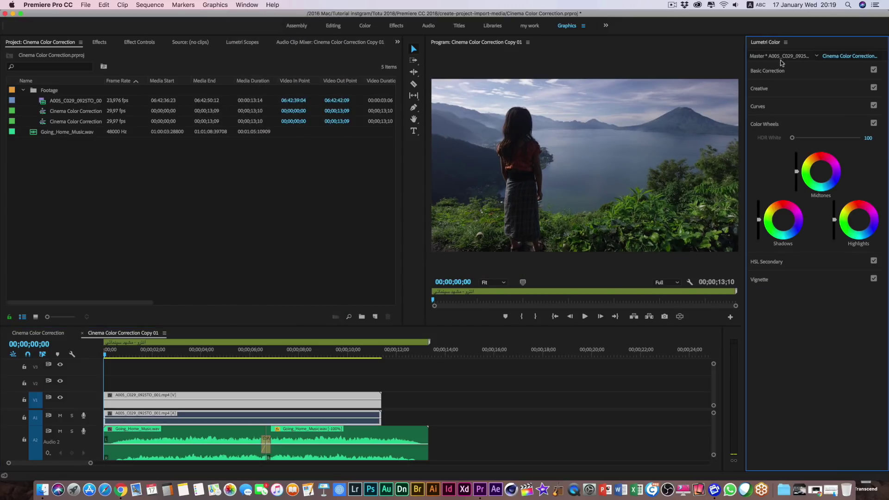
click(793, 128)
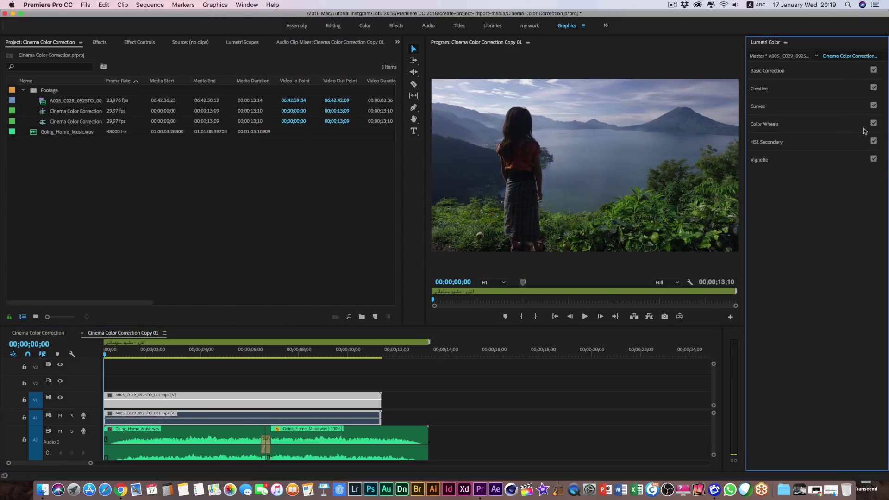
click(765, 144)
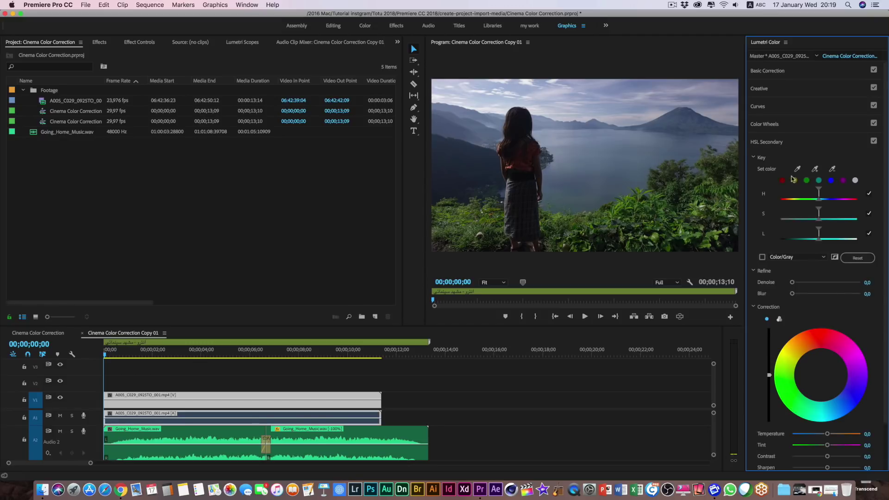
click(753, 142)
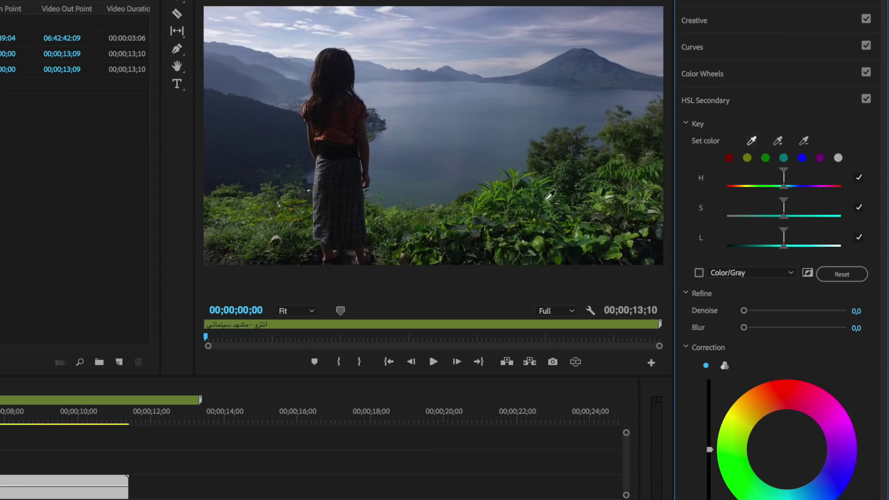
click(507, 183)
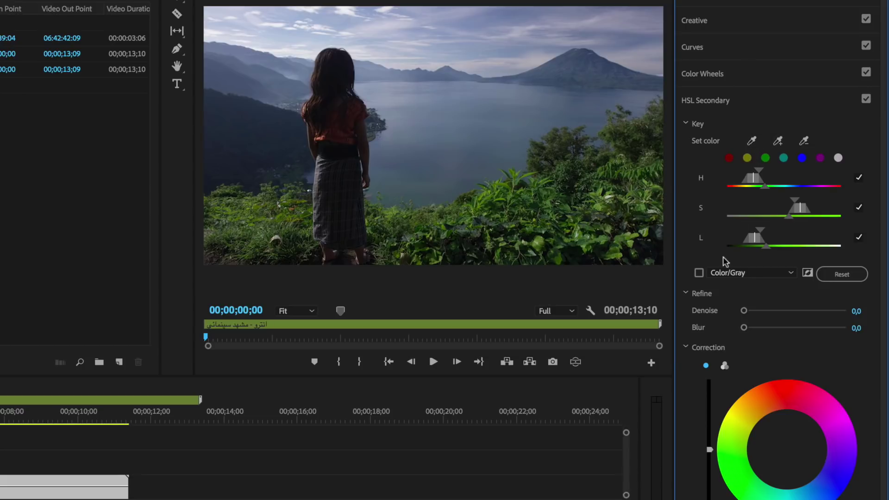
Preview the key as a gray mask and add more foliage shades to it
click(698, 273)
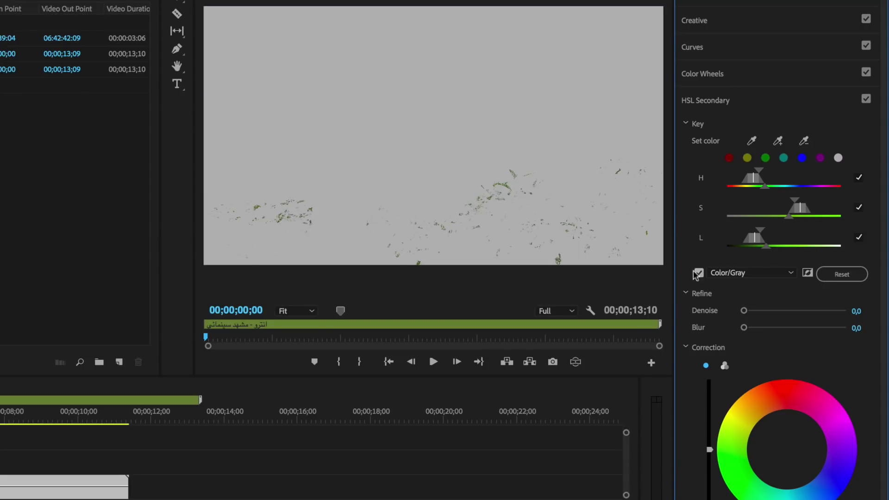
click(778, 141)
click(527, 200)
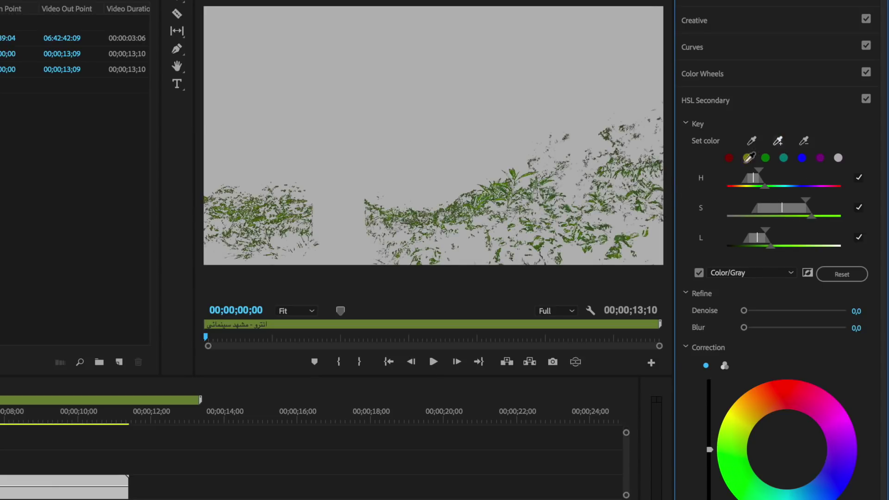
click(576, 176)
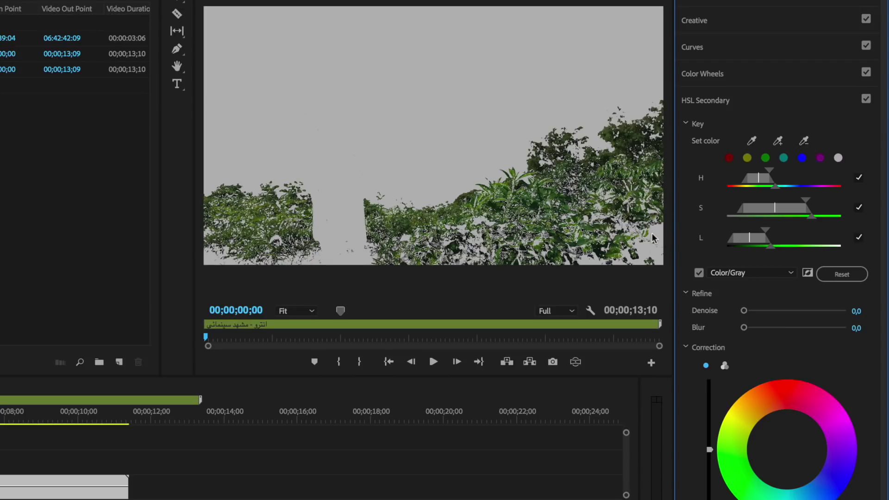
click(778, 141)
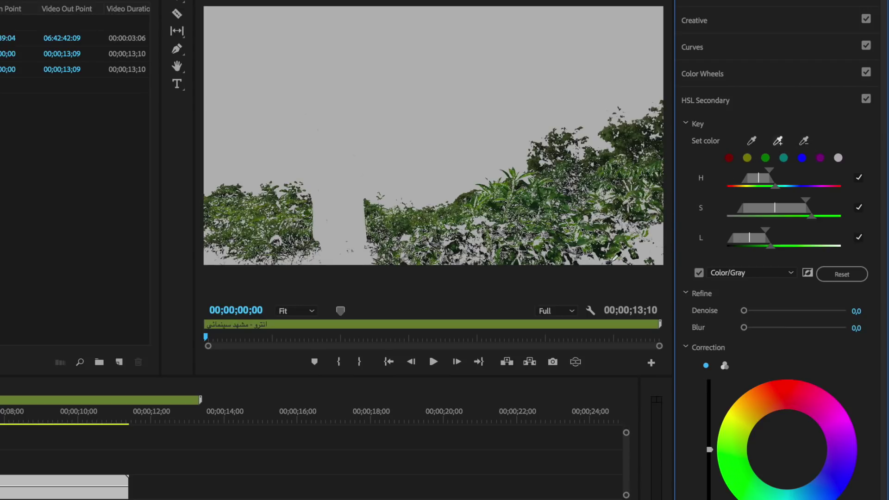
click(646, 253)
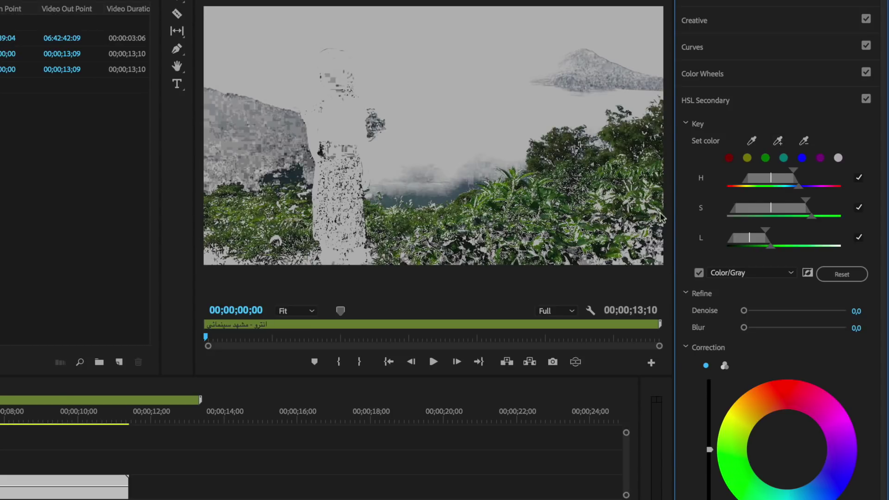
Widen the lightness and saturation ranges, narrow hue to drop the mountain, and turn off gray preview
drag(766, 233, 764, 233)
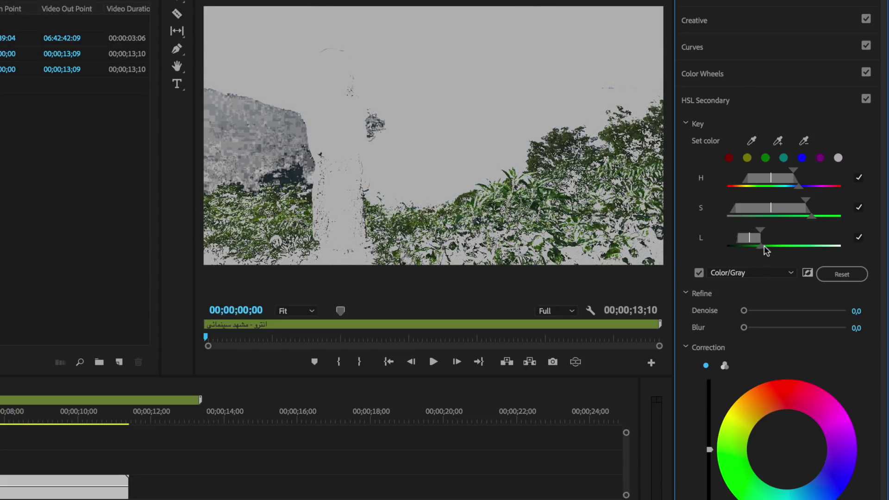
drag(811, 204, 835, 205)
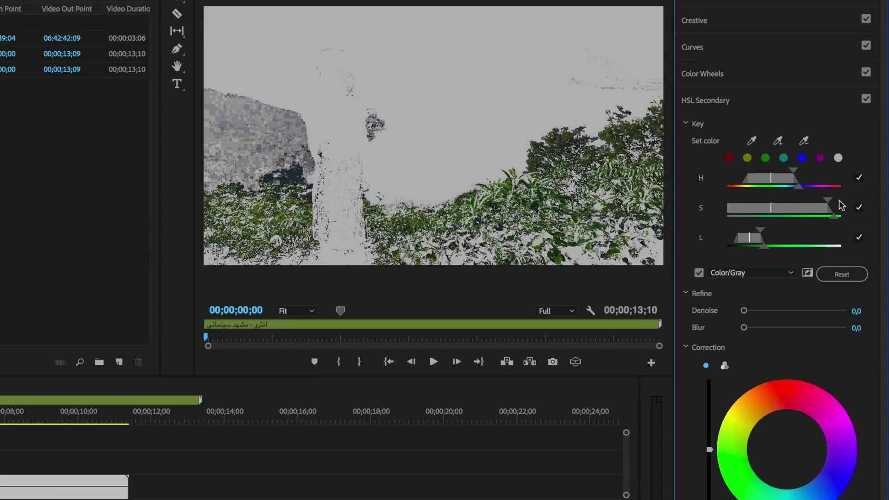
mouse_move(793, 173)
mouse_down()
mouse_move(795, 188)
mouse_move(793, 173)
mouse_up()
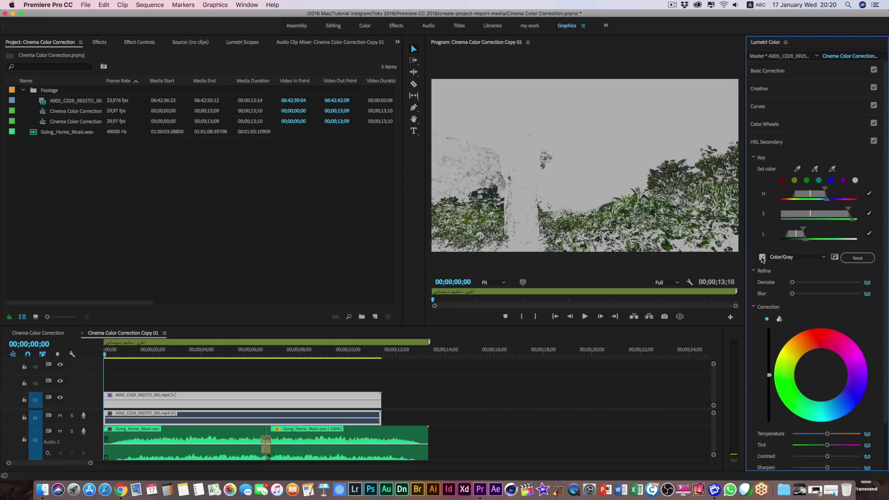
click(762, 258)
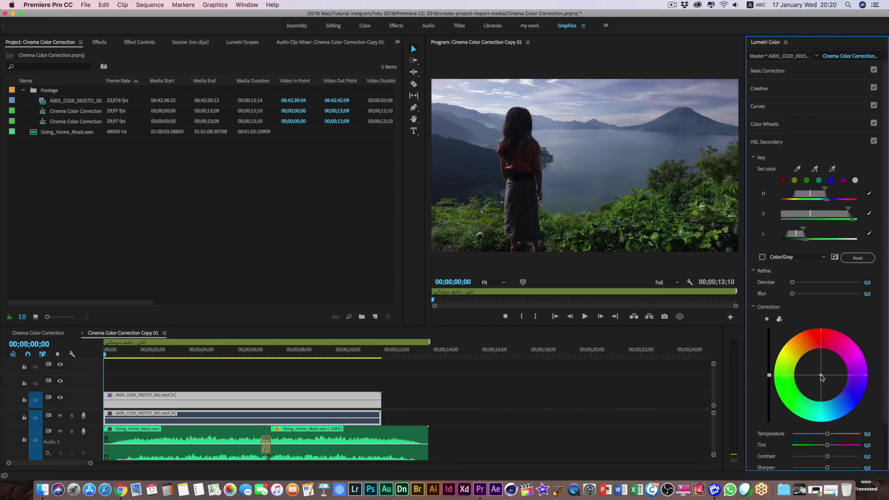
Shift the keyed foliage toward orange with Contrast 59,5, then swap HSL Secondary for Color Wheels
click(803, 343)
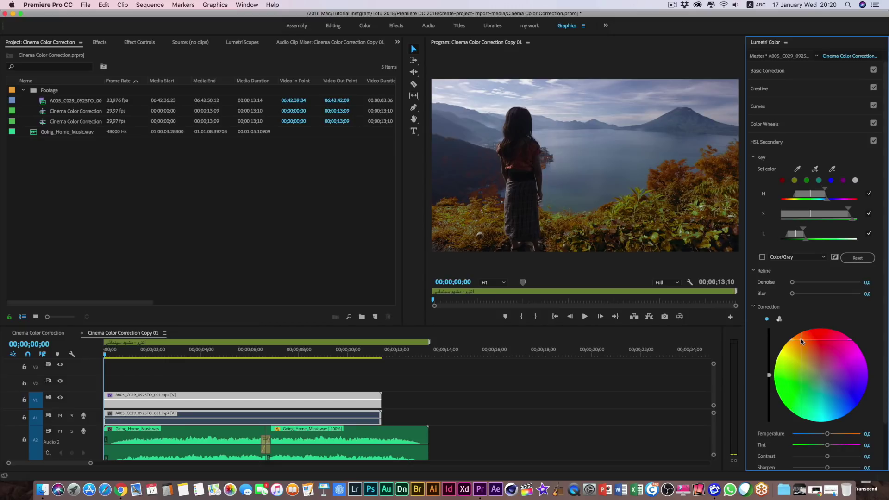
click(812, 346)
scroll(851, 444, down, 3)
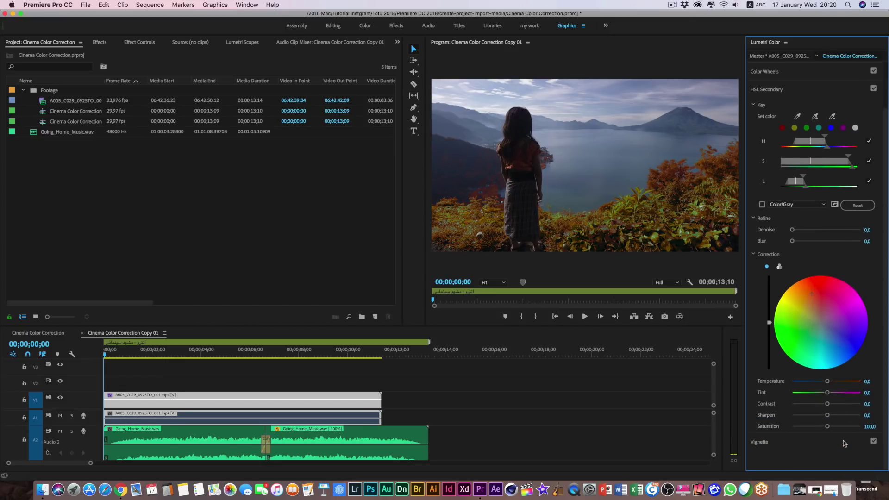
mouse_move(827, 404)
mouse_down()
mouse_move(847, 404)
mouse_move(837, 405)
mouse_up()
click(786, 91)
click(790, 125)
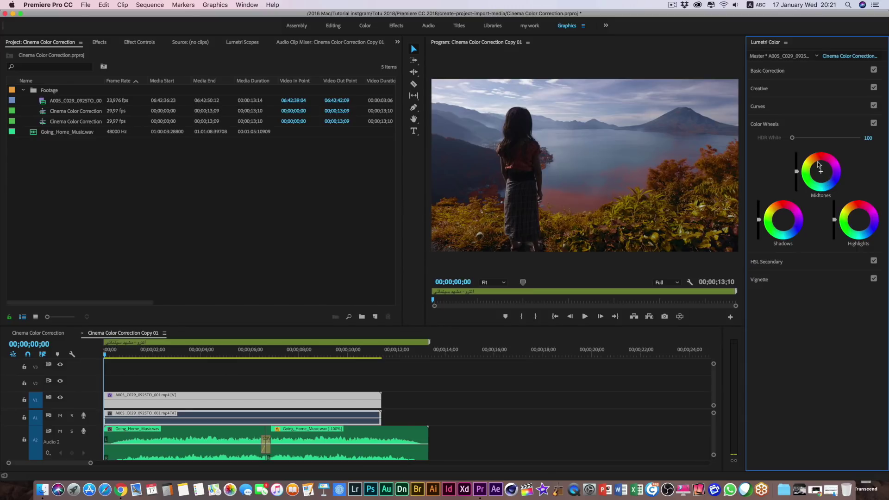
Push the midtones toward magenta and the highlights toward orange for a warm golden look
drag(818, 165, 817, 161)
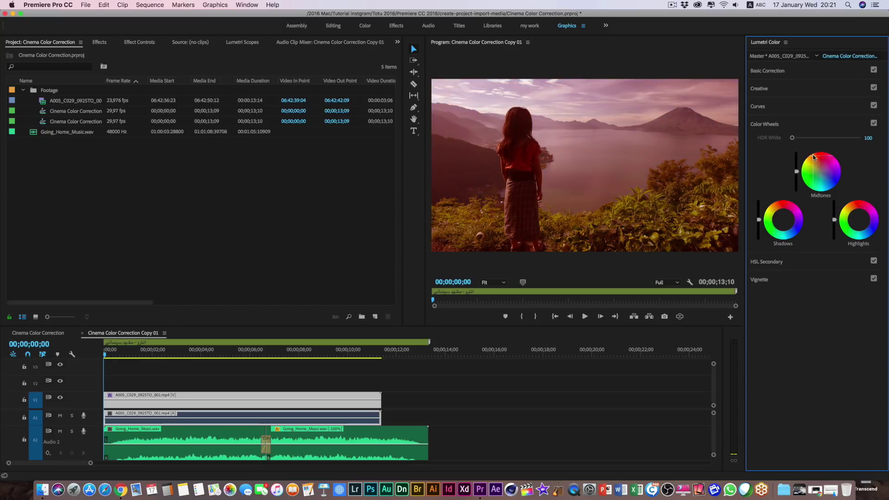
drag(857, 214, 854, 210)
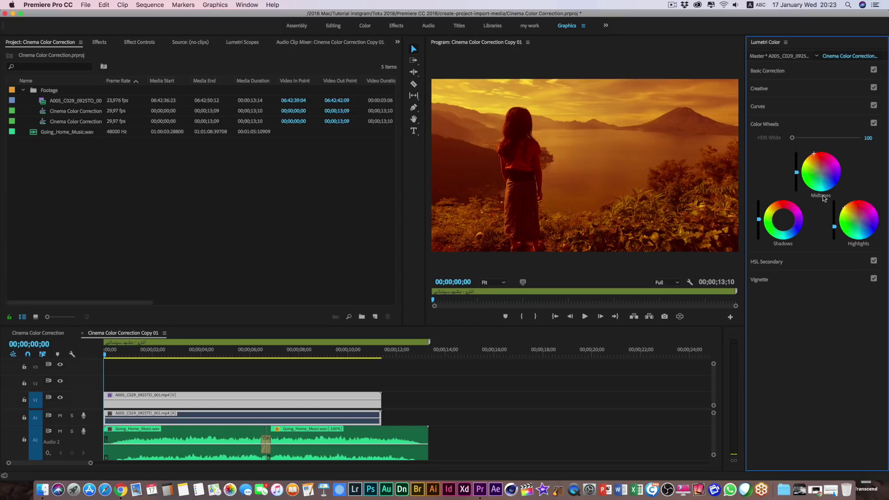
click(794, 127)
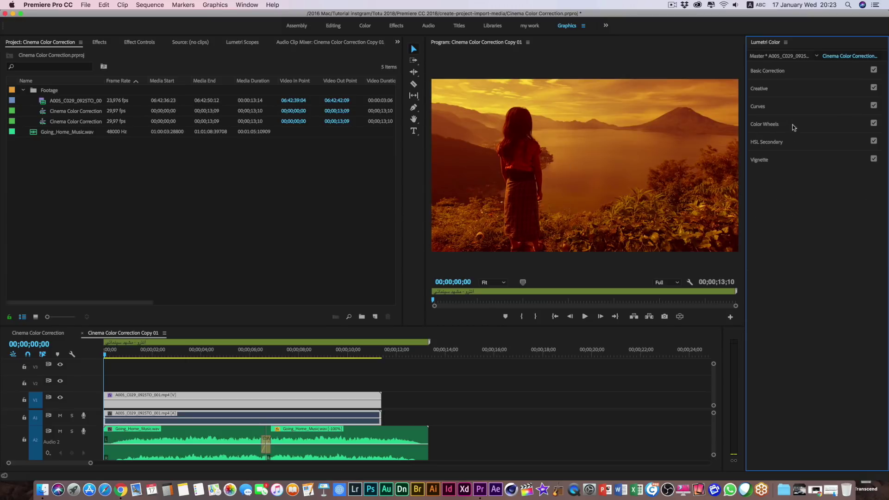
Add a subtle vignette with midpoint 32,3 and roundness 48,1
click(798, 159)
mouse_move(828, 174)
mouse_down()
mouse_move(818, 185)
mouse_move(841, 196)
mouse_up()
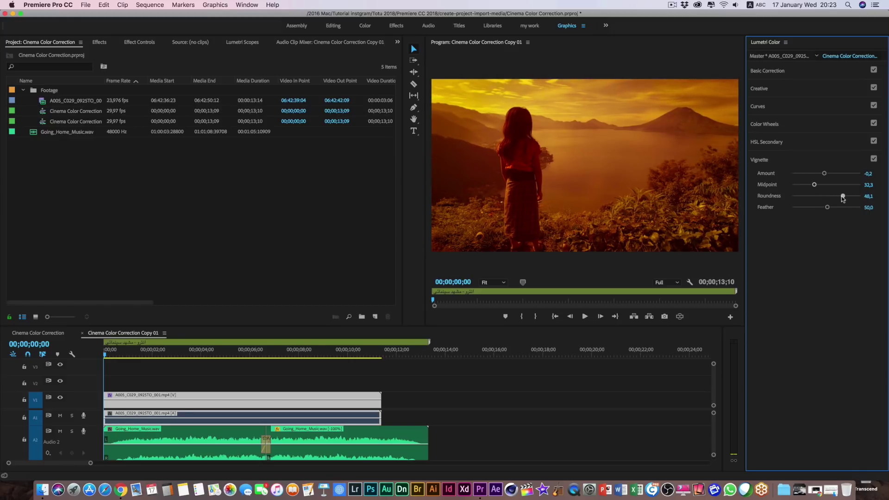
click(808, 160)
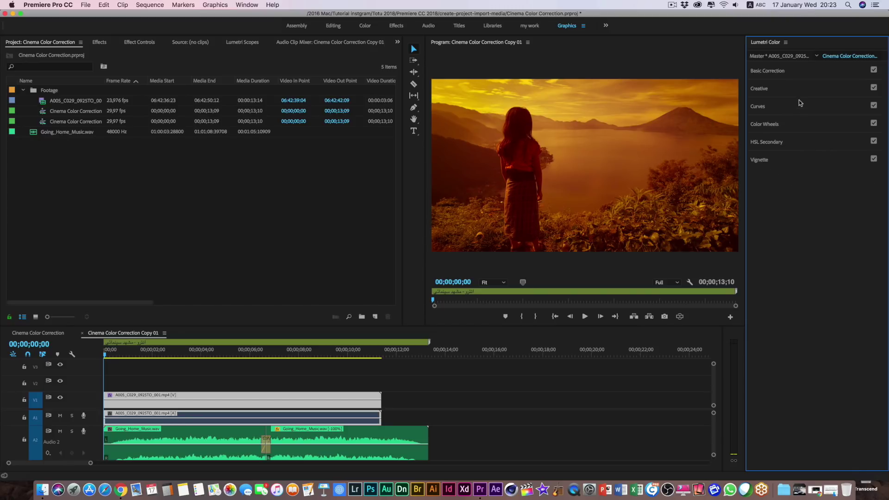
Sharpen the image to 31,6 in the Creative section
click(799, 92)
drag(827, 215, 834, 217)
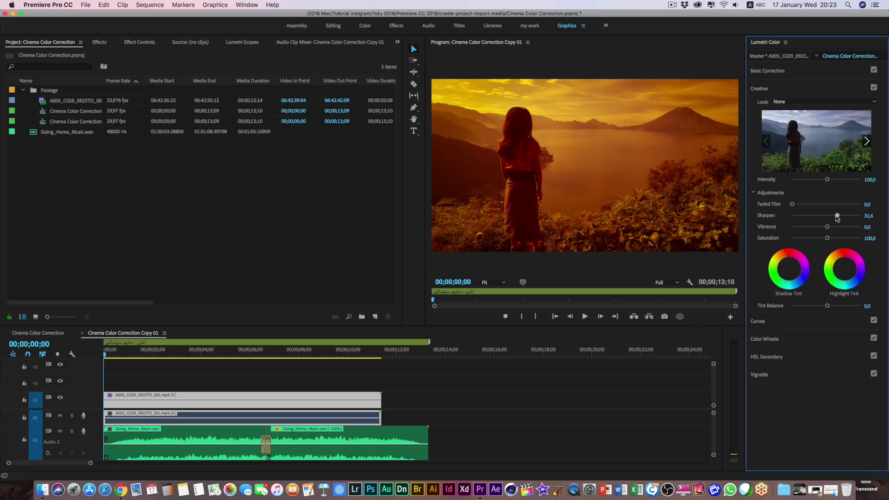
click(792, 87)
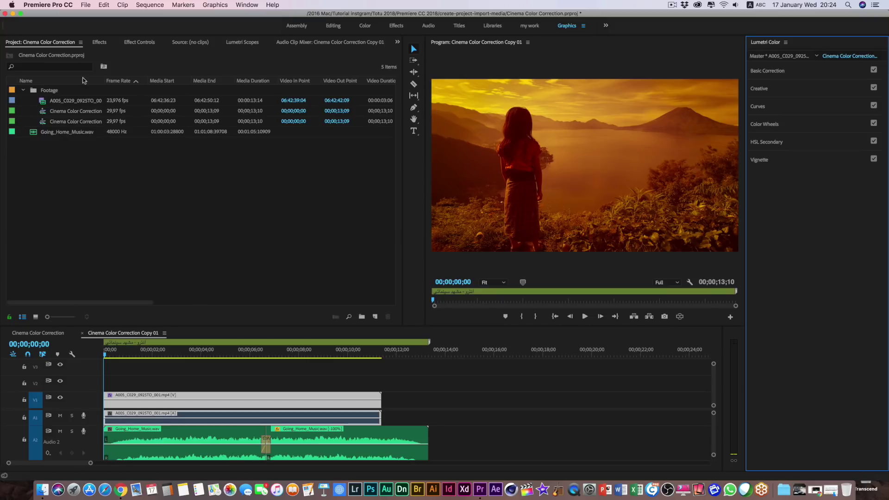
Apply the Video Effects > Transform > Crop effect to the lake clip
click(99, 43)
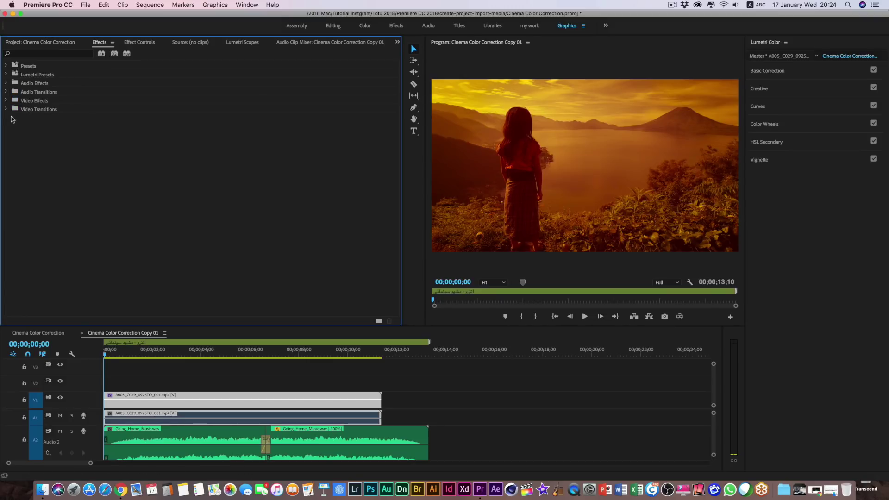
click(6, 100)
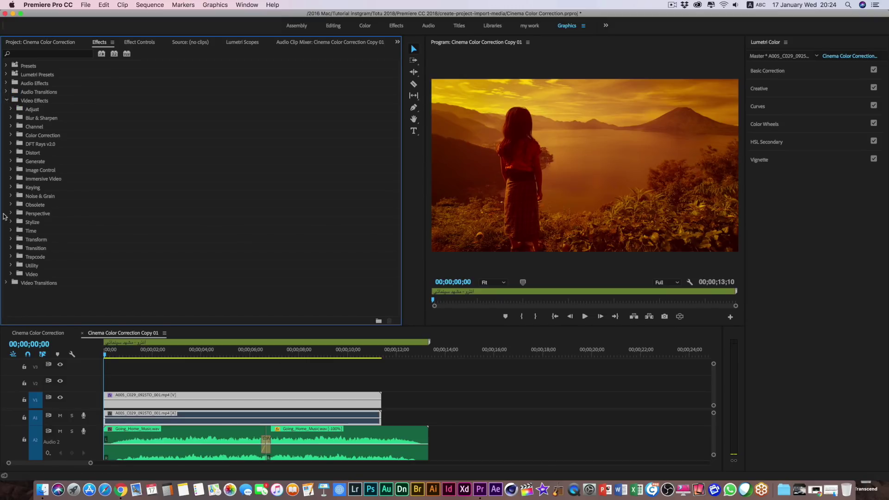
click(11, 239)
drag(34, 249, 194, 404)
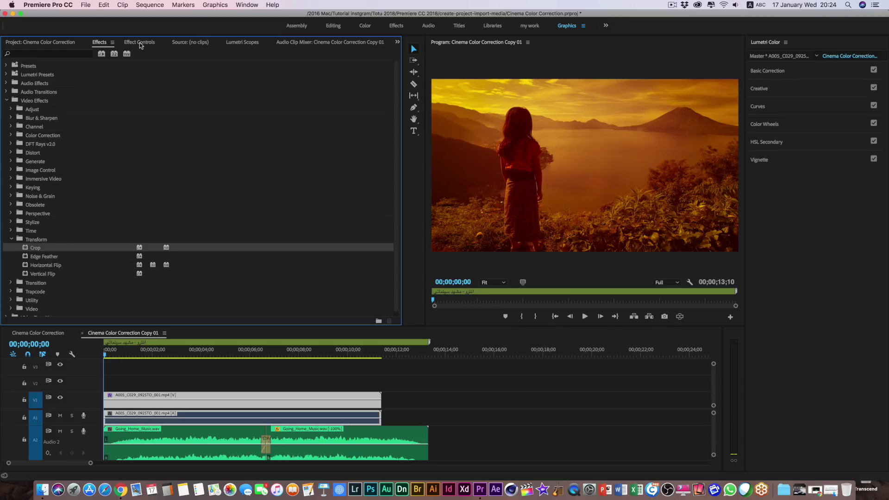
Set the Crop effect's Top and Bottom values to 10% in Effect Controls
click(141, 43)
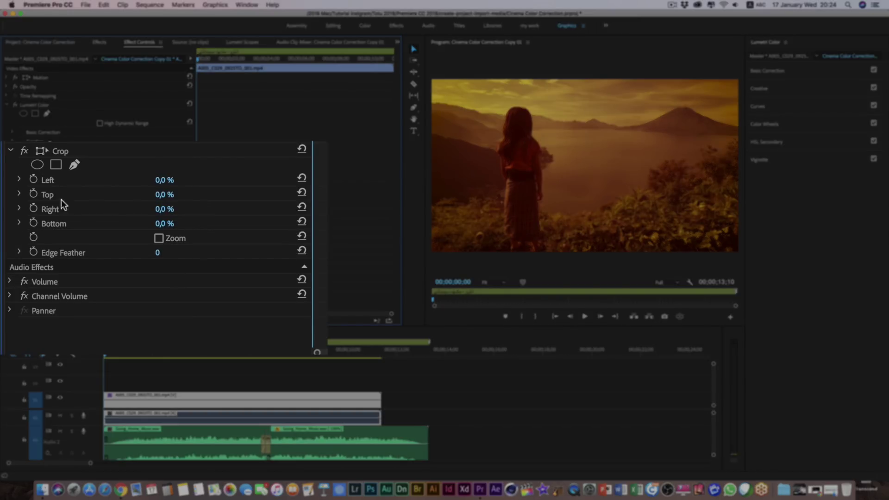
mouse_move(171, 198)
mouse_down()
mouse_move(181, 199)
mouse_move(76, 217)
mouse_up()
drag(159, 223, 271, 224)
drag(167, 224, 72, 211)
click(164, 195)
text(10)
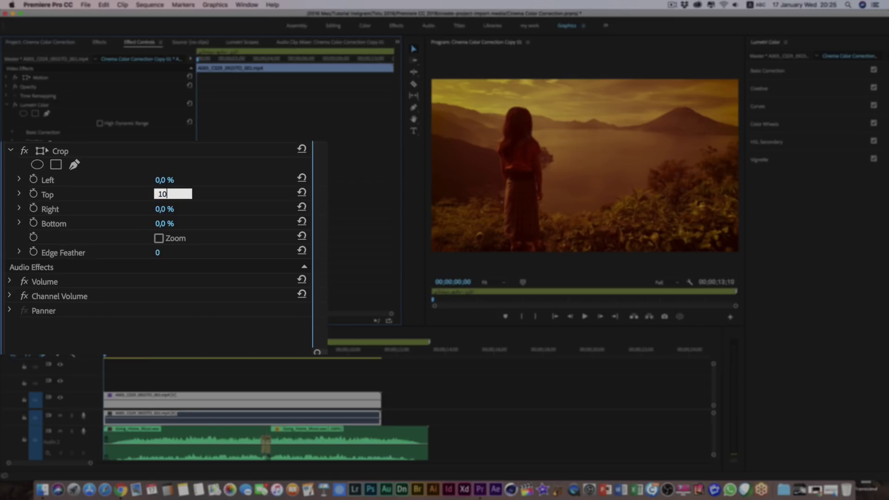
key(Return)
click(172, 223)
text(1)
key(Return)
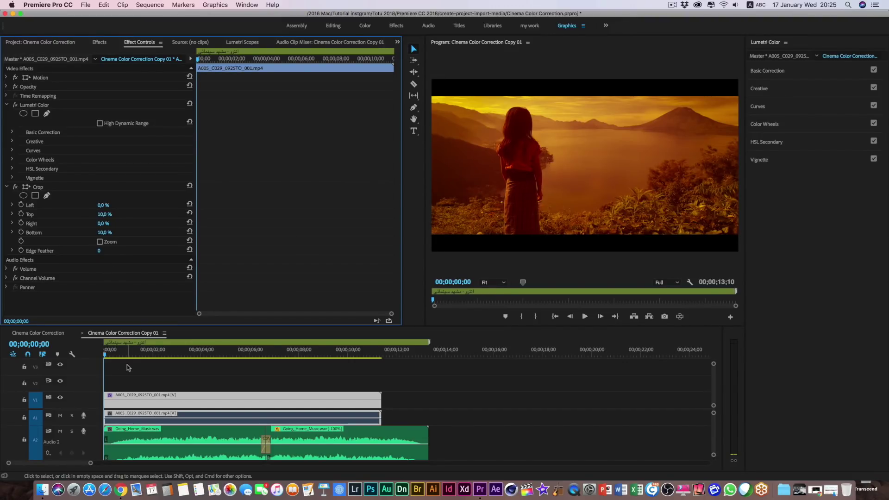
key(space)
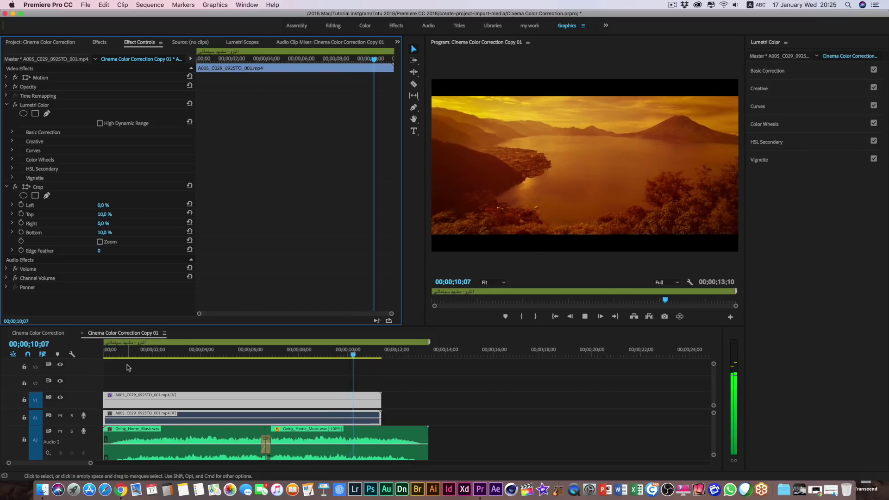
key(space)
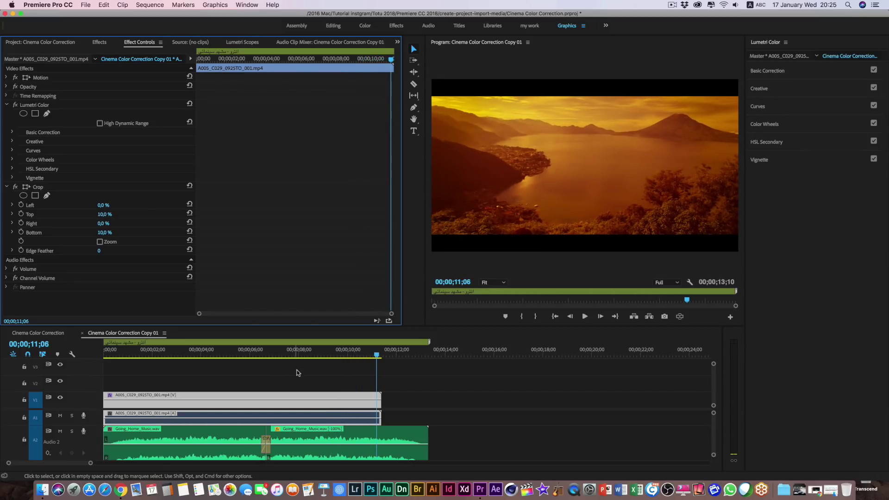
click(271, 355)
Cut the lake clip with the Razor tool at about 00;00;06;20
drag(271, 355, 266, 355)
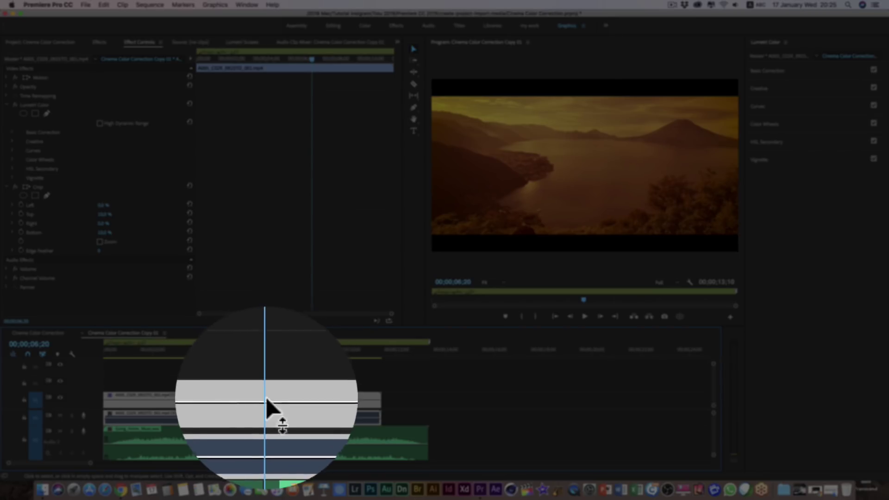
key(c)
click(266, 400)
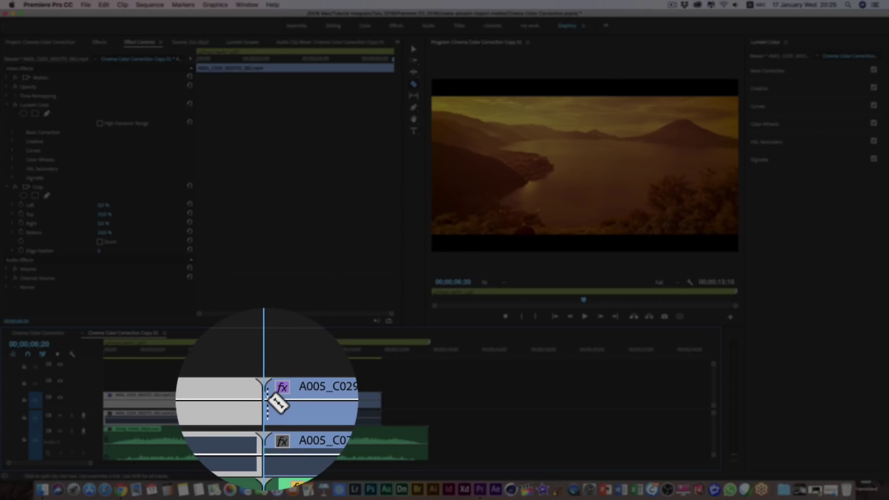
Deselect the clips and switch to the Rate Stretch tool
key(v)
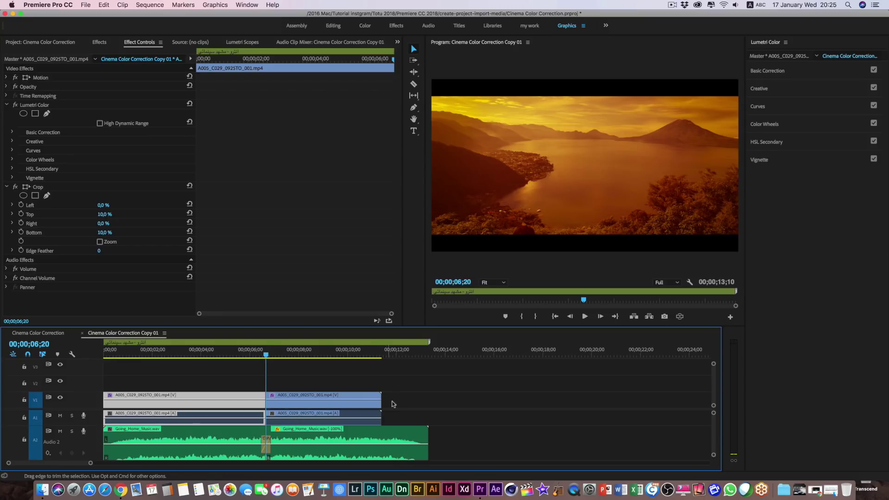
drag(381, 401, 420, 404)
click(401, 404)
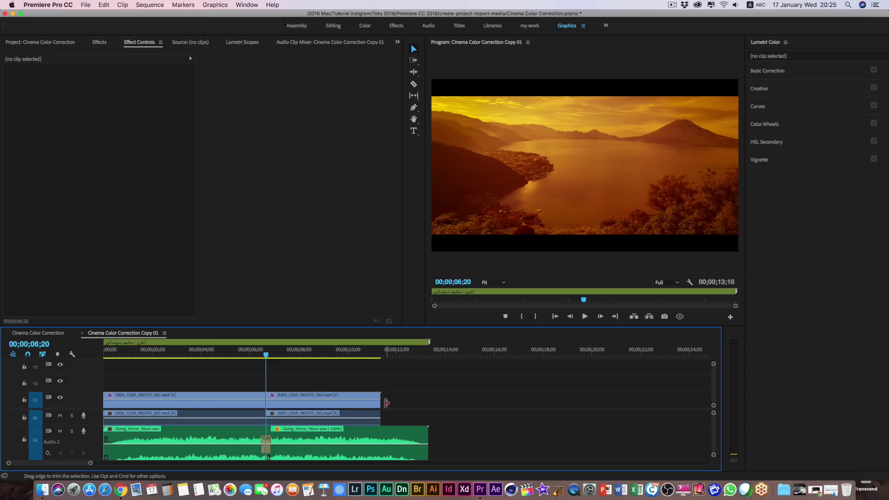
key(r)
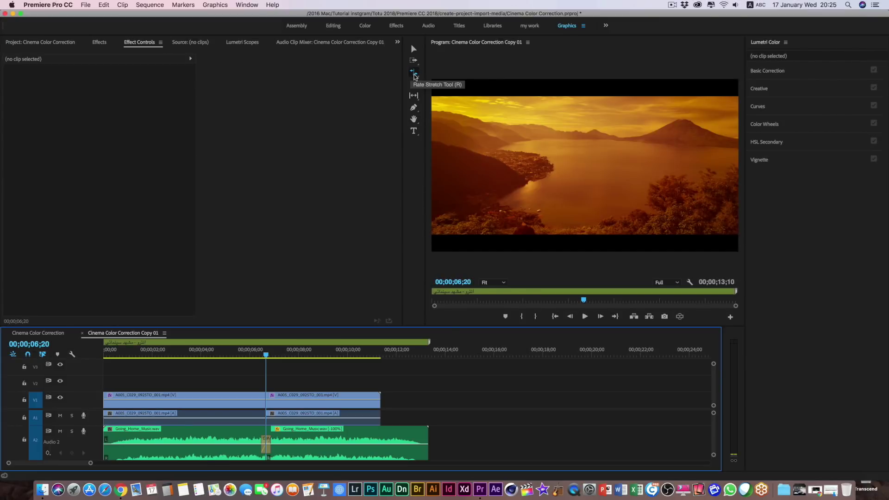
Rate-stretch the second clip piece to end with the music, at 75,85% speed
click(380, 401)
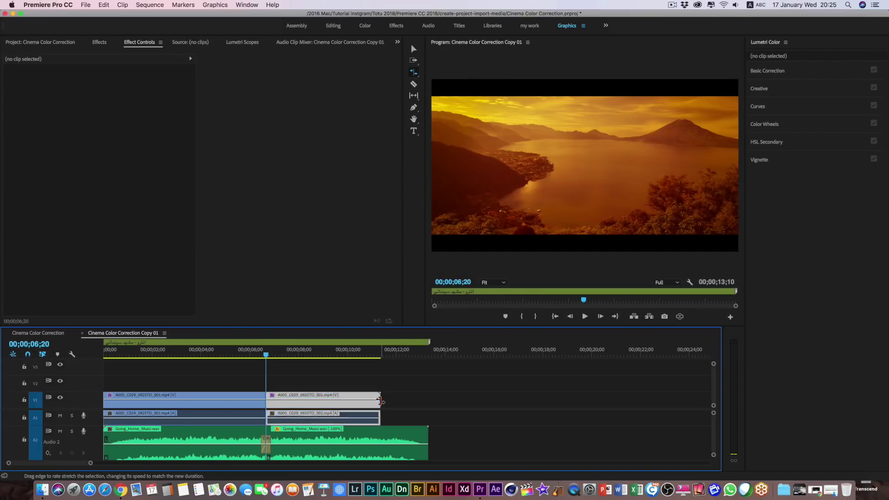
drag(380, 401, 425, 401)
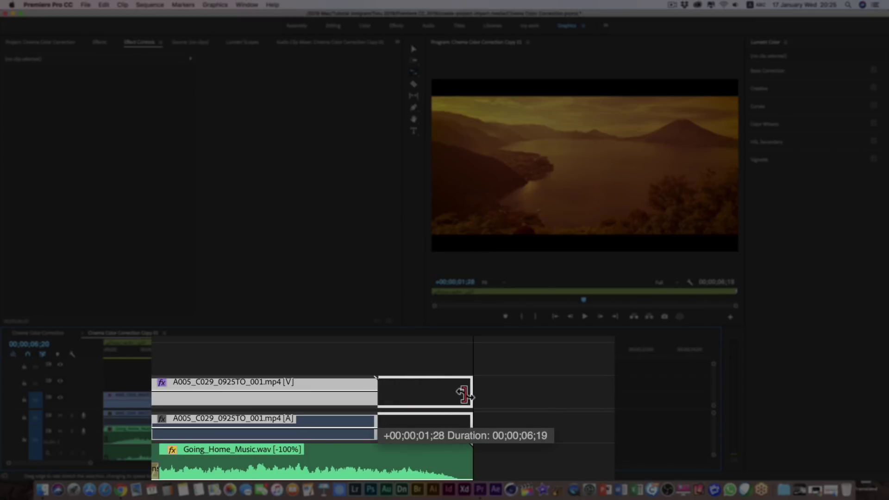
mouse_move(464, 395)
mouse_down()
mouse_move(386, 395)
mouse_move(468, 395)
mouse_up()
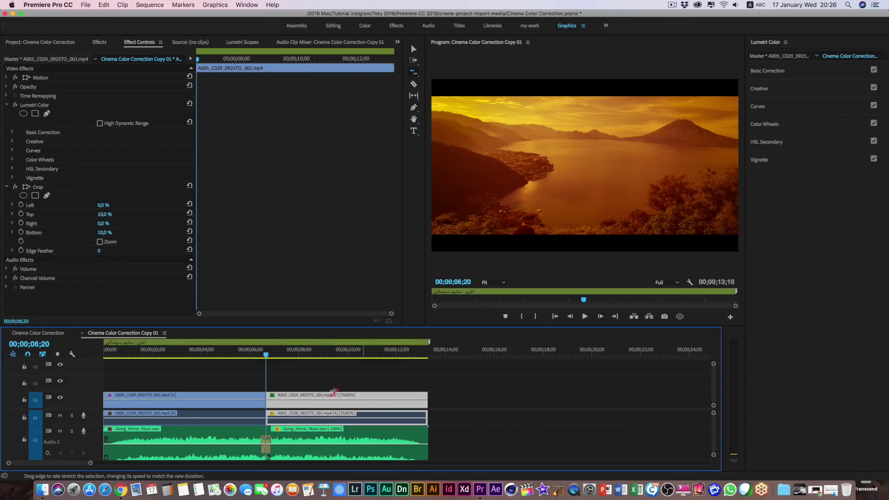
Return to the Selection tool and play back from about 06;10 to check the slowdown
key(v)
click(258, 355)
click(250, 368)
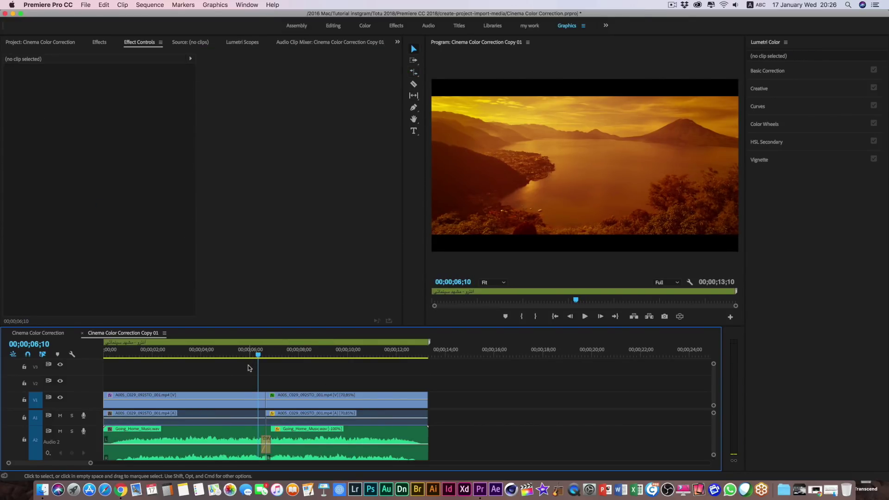
key(space)
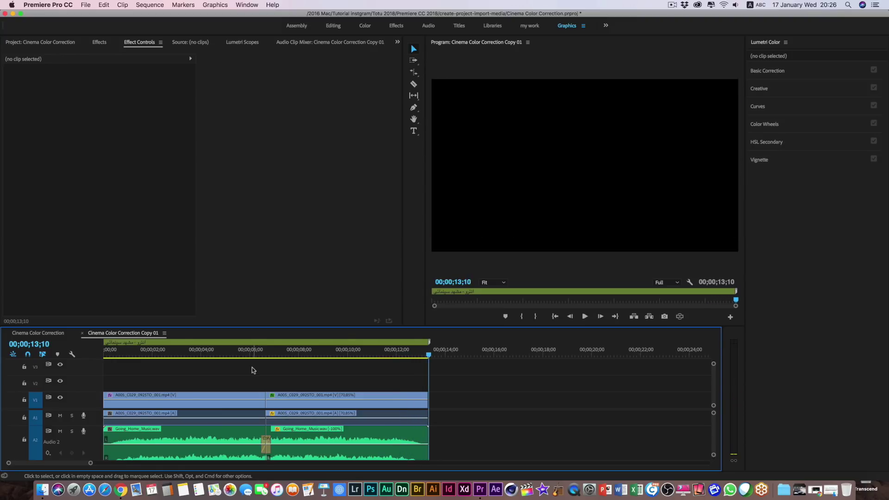
Move the playhead to 05;27, collapse the Lumetri Color and Crop settings, and deselect the clip
click(247, 357)
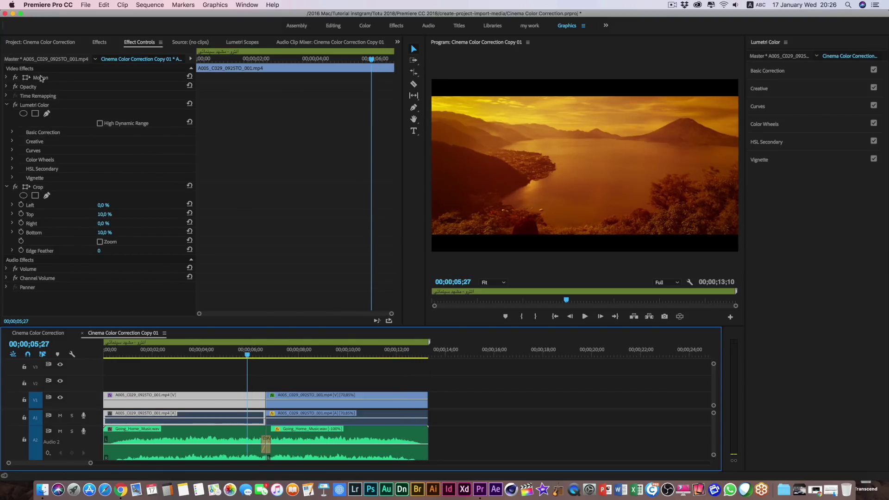
click(6, 187)
click(6, 104)
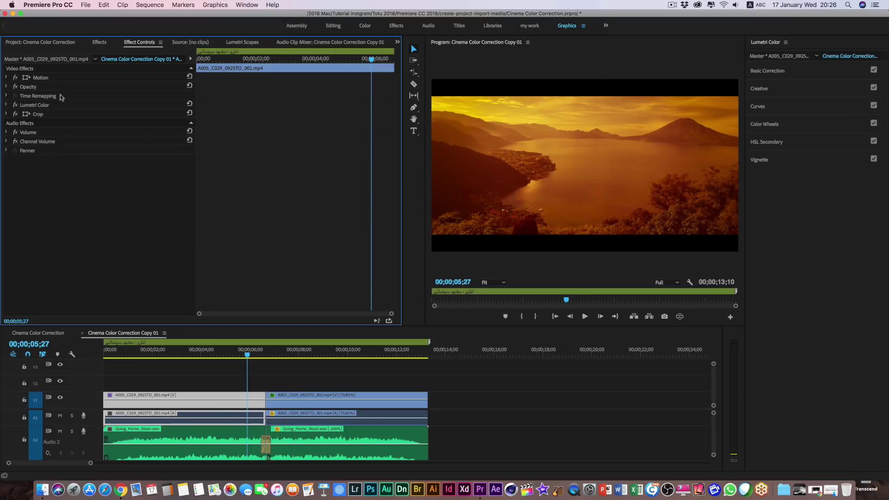
click(55, 42)
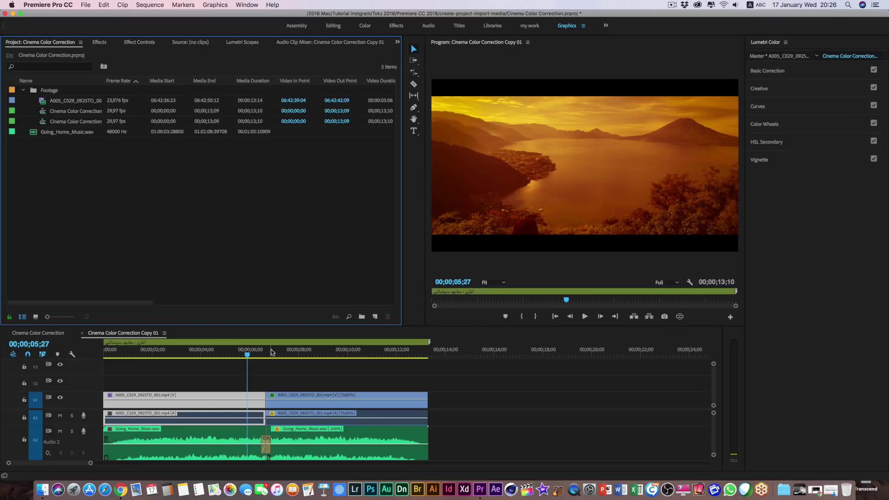
click(284, 371)
Add a centred text title typing the name in white capitals
click(414, 132)
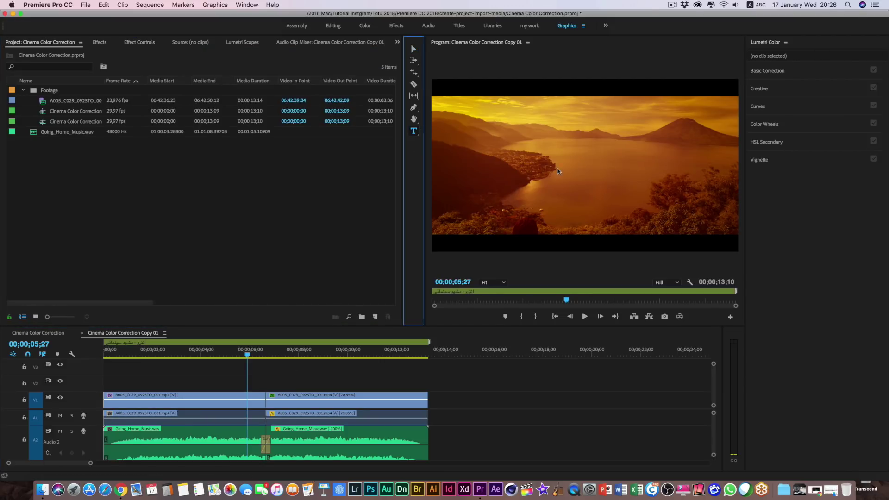
click(577, 169)
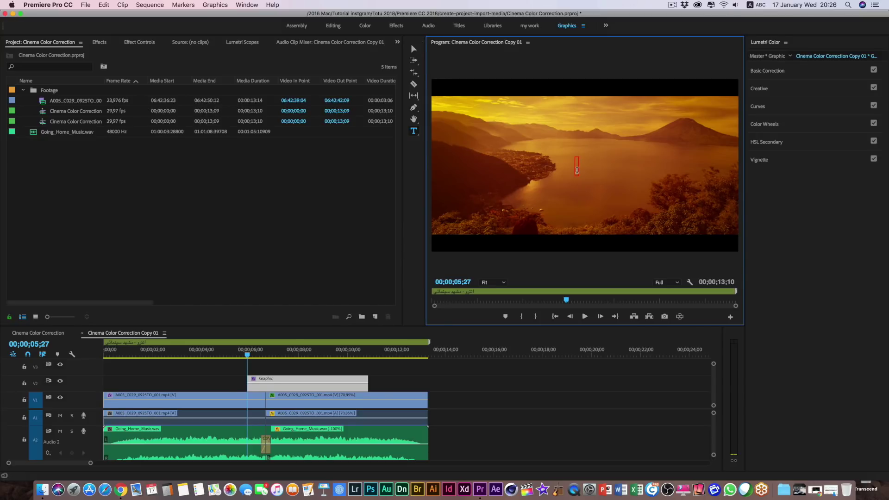
text(ADAM ARA)
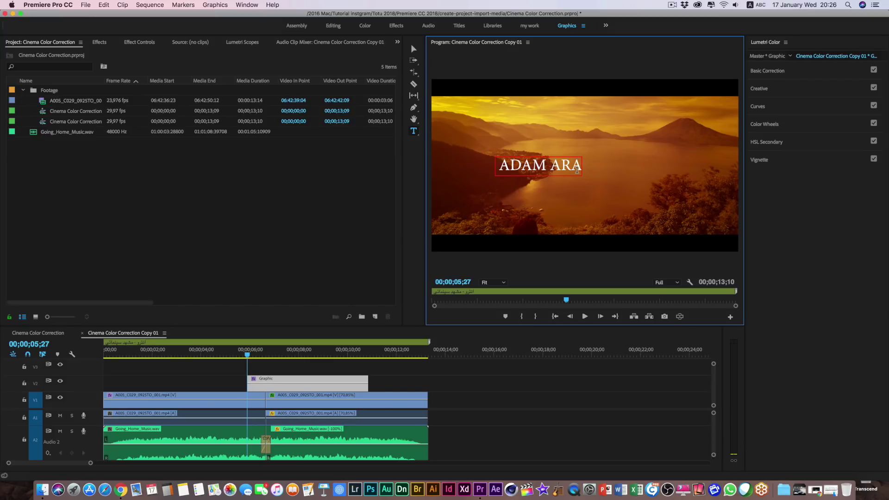
text(BI)
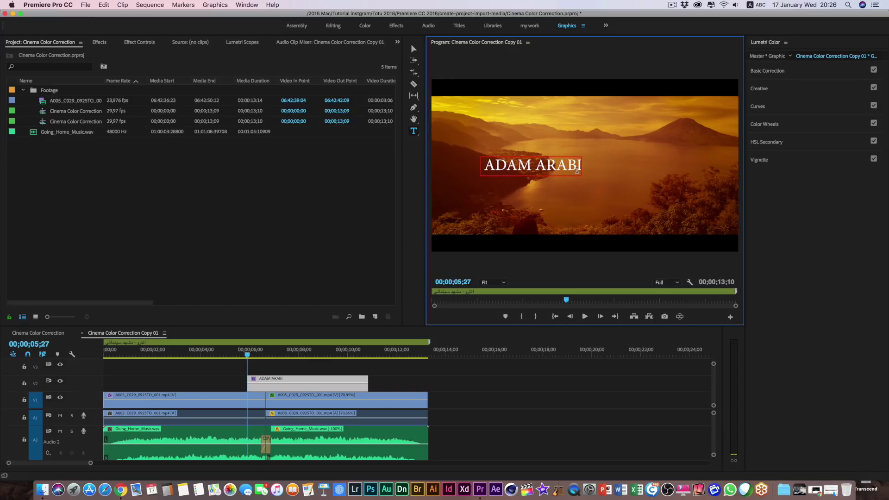
key(super+a)
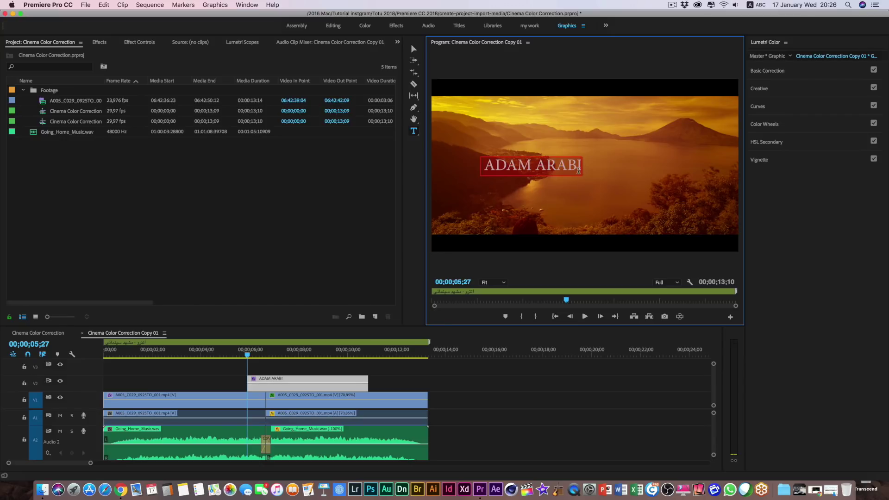
Set the ADAM ARABI title in the Kontanter font with tracking raised to 400
click(135, 44)
click(188, 134)
click(58, 145)
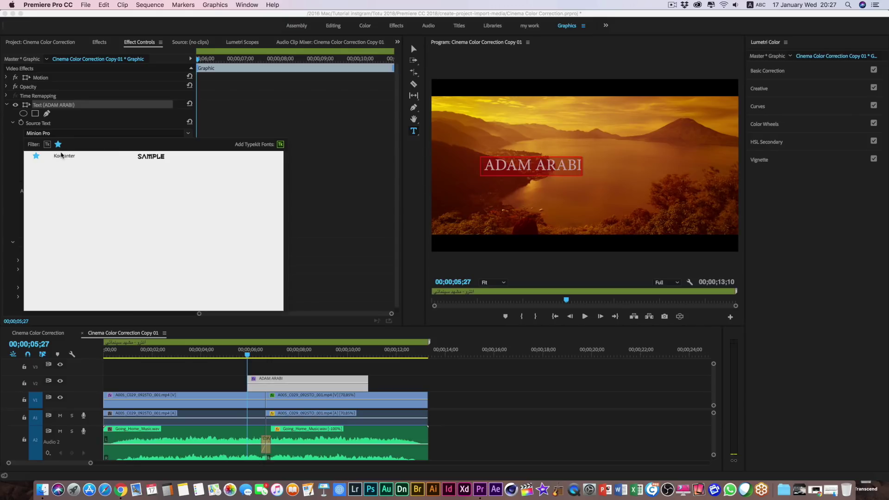
click(62, 156)
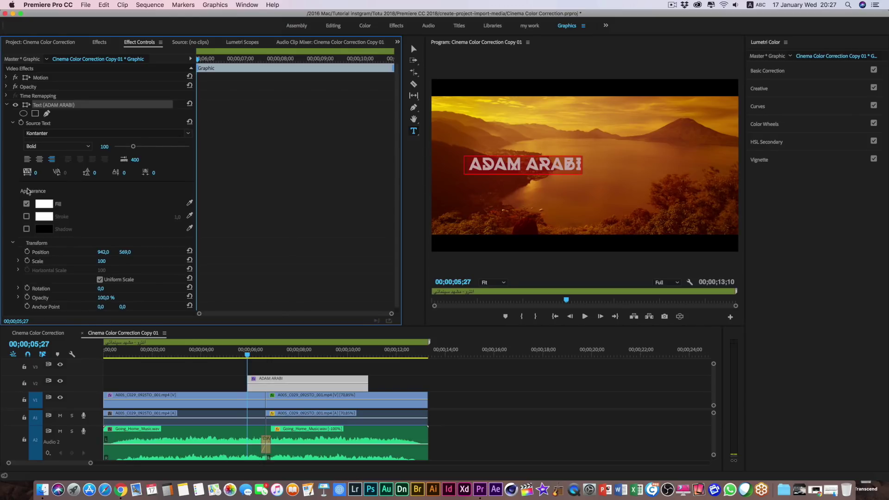
mouse_move(35, 172)
mouse_down()
mouse_move(201, 173)
mouse_move(459, 138)
mouse_up()
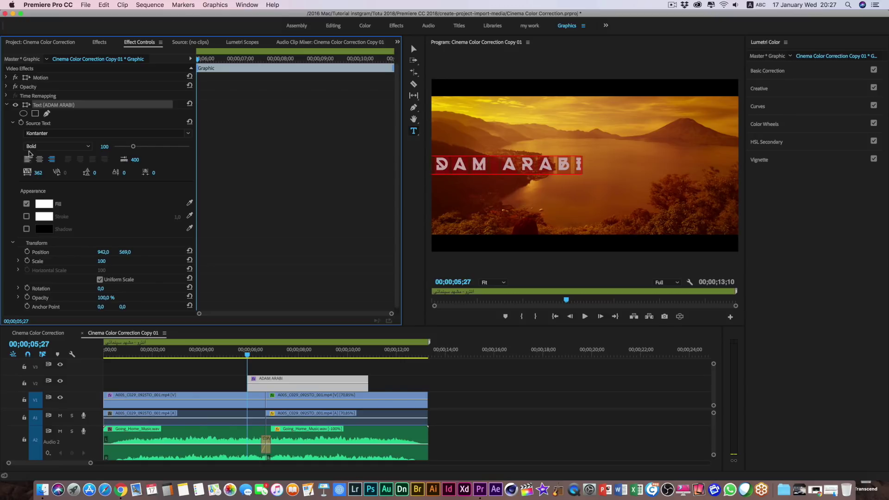
Centre the title and its anchor point in the frame at 960,0 540,0
click(414, 49)
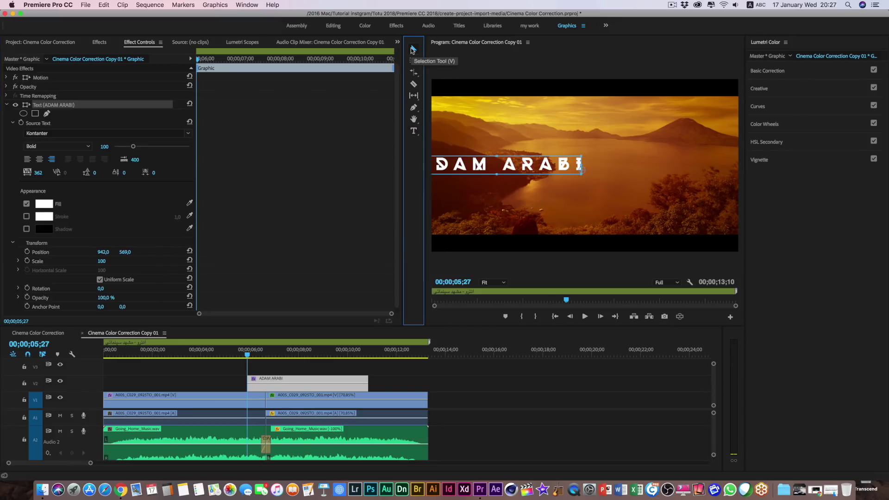
drag(497, 169, 586, 171)
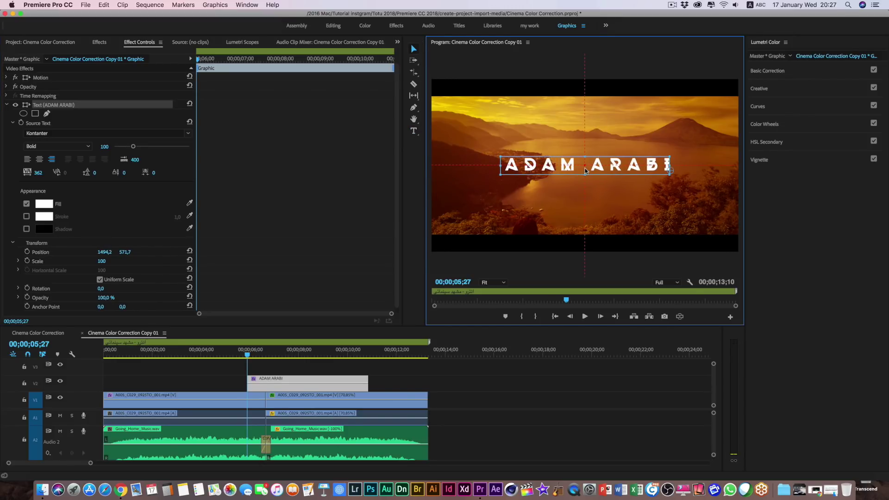
drag(670, 171, 585, 173)
click(7, 106)
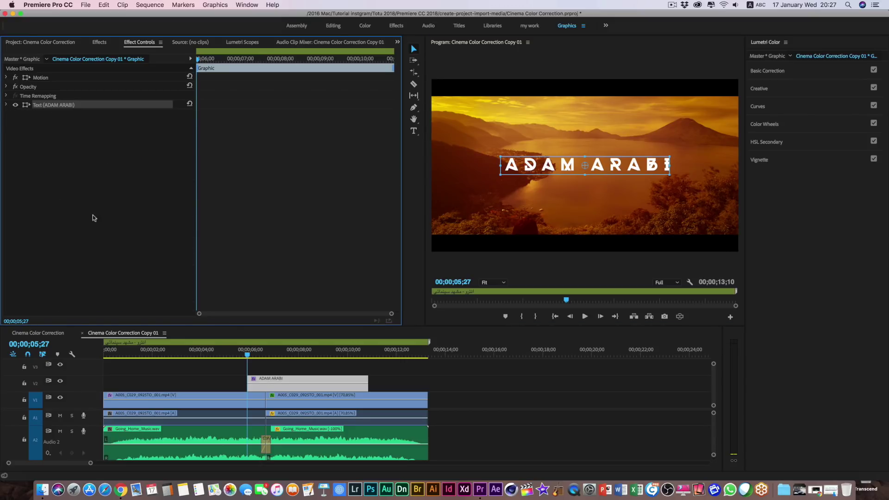
Move the title clip's start back to 00;00;03;06 and extend its end by 15 frames
click(278, 381)
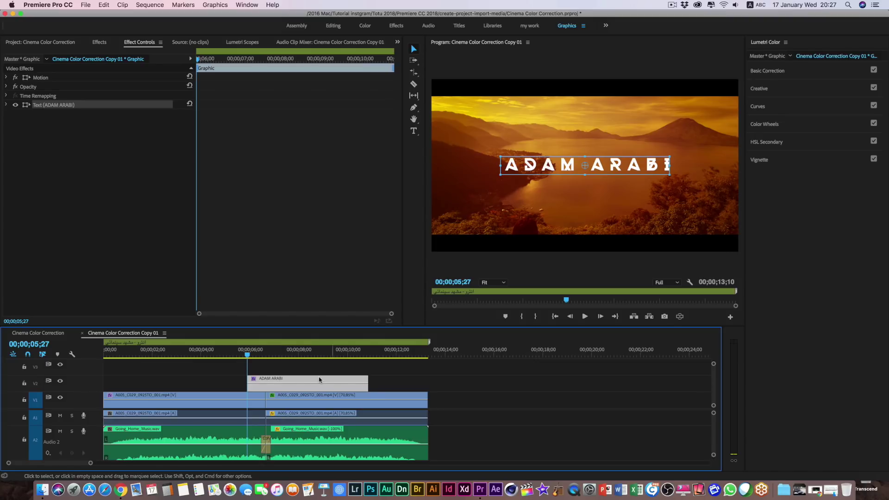
click(157, 399)
drag(152, 355, 182, 355)
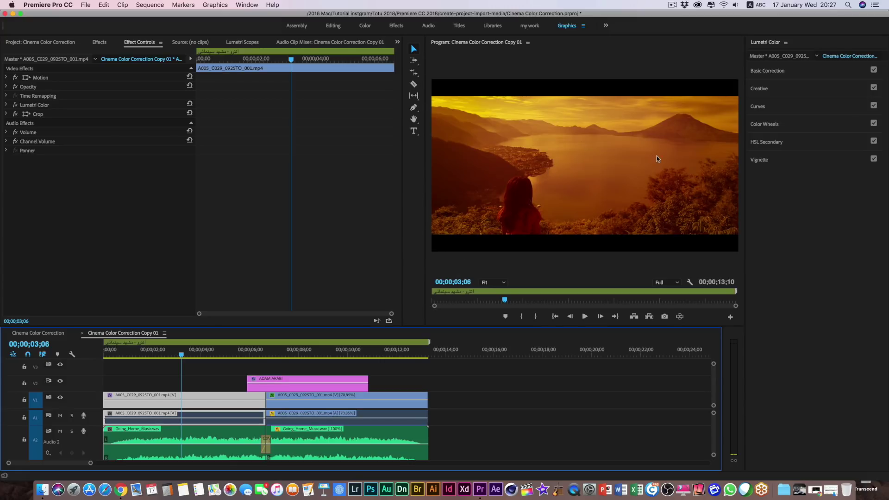
drag(248, 381, 182, 377)
click(208, 380)
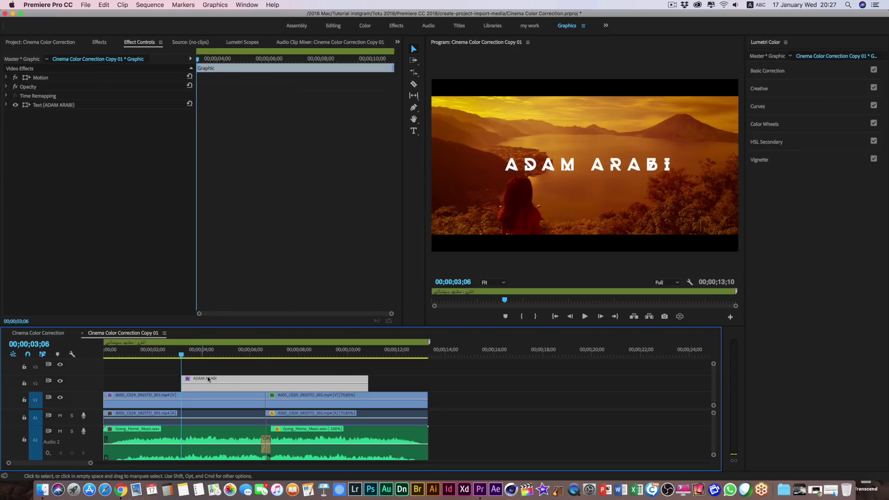
drag(369, 378, 379, 377)
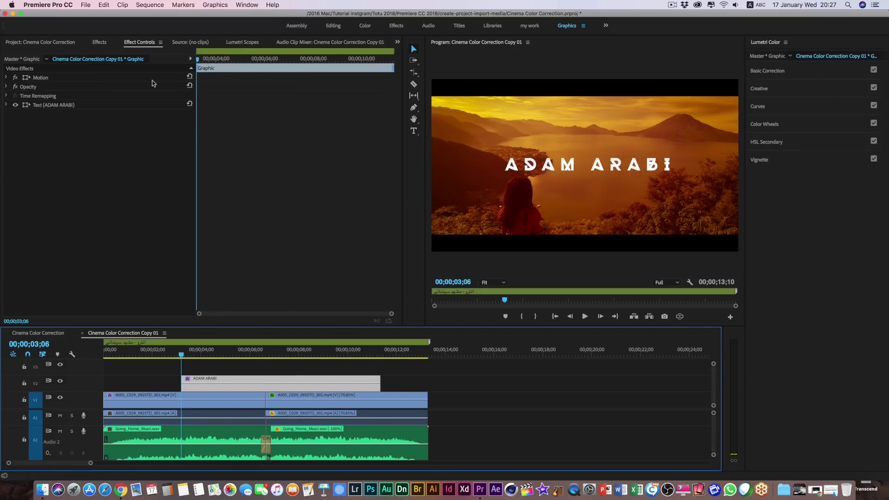
Apply the Linear Wipe transition effect to the ADAM ARABI title clip
click(100, 42)
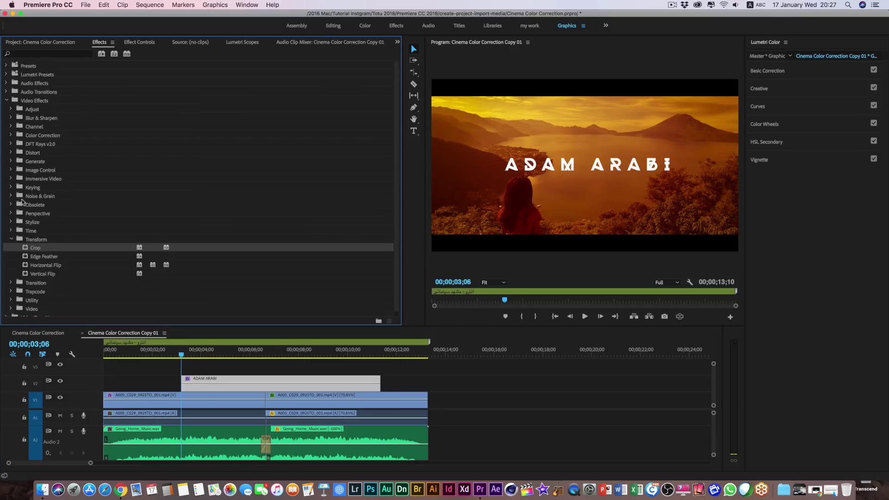
click(10, 240)
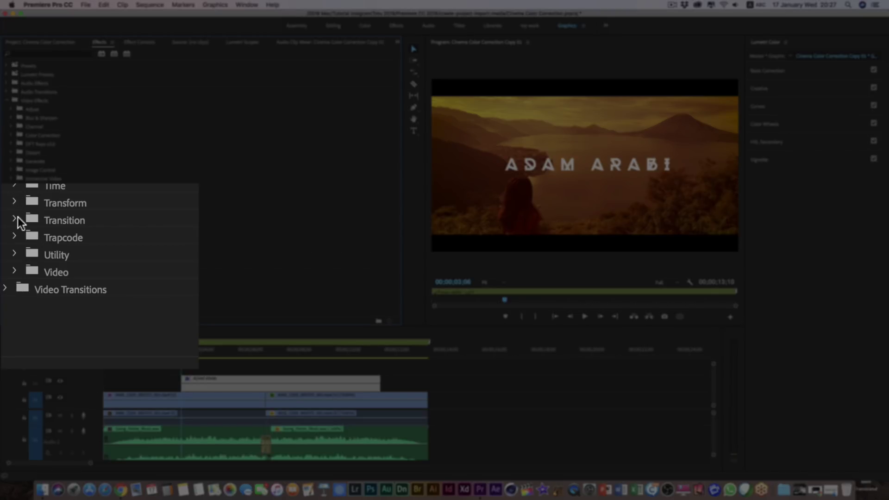
click(11, 248)
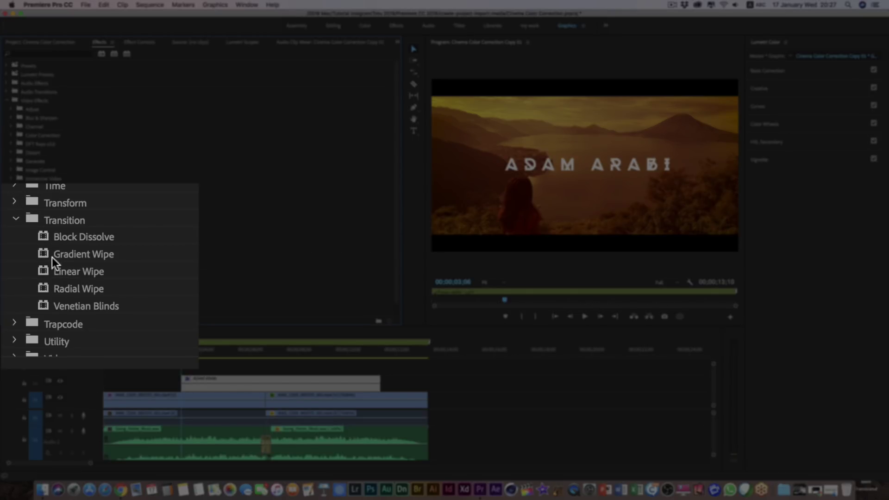
drag(30, 274, 218, 381)
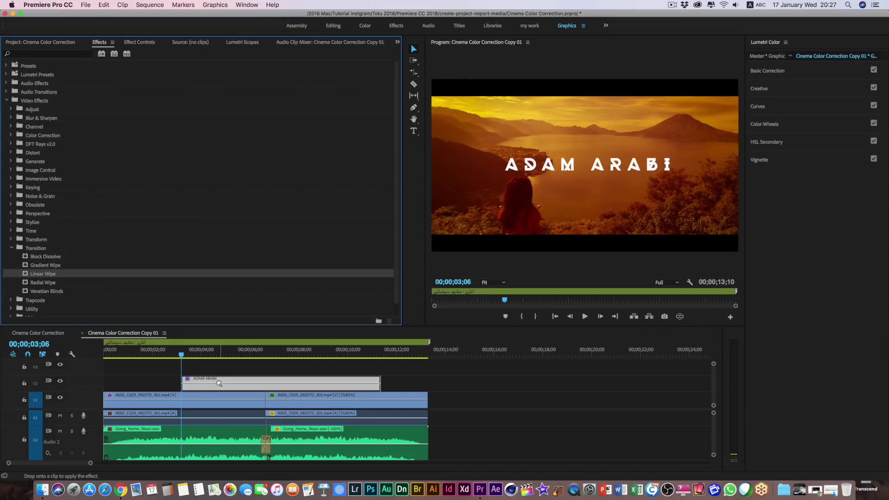
Set the wipe to 280° angle and 250 feather, keyframing 100% completion at the clip start
click(139, 42)
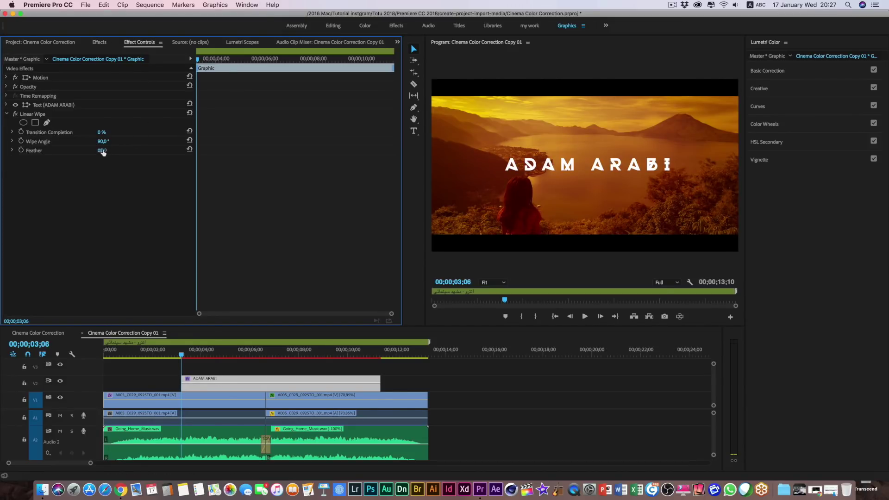
drag(101, 132, 184, 142)
mouse_move(100, 135)
mouse_down()
mouse_move(120, 135)
mouse_move(88, 135)
mouse_move(102, 133)
mouse_up()
drag(103, 150, 111, 151)
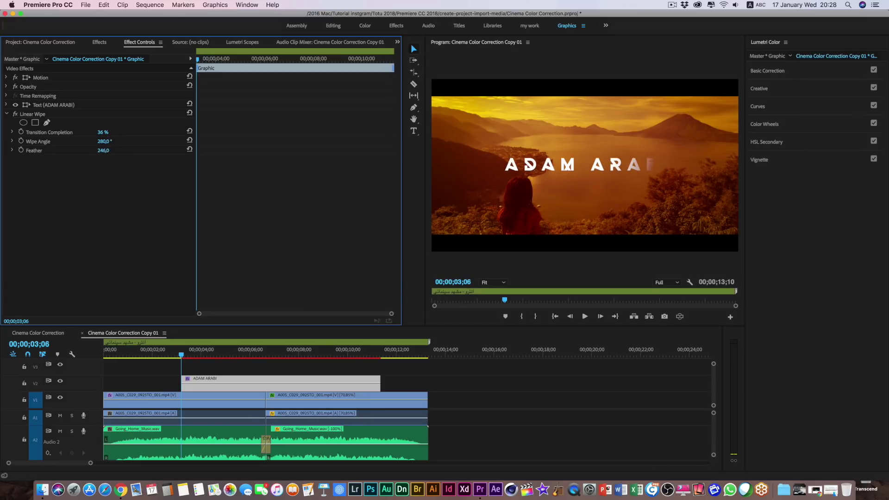
drag(103, 133, 132, 133)
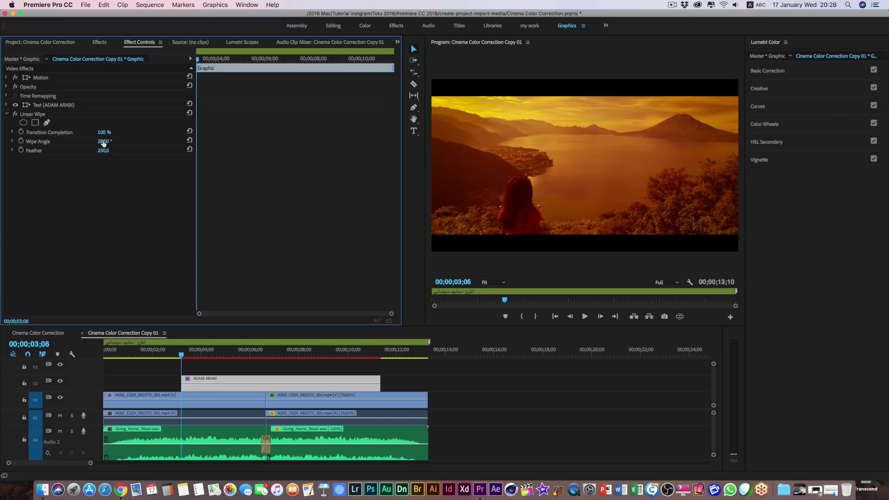
click(21, 132)
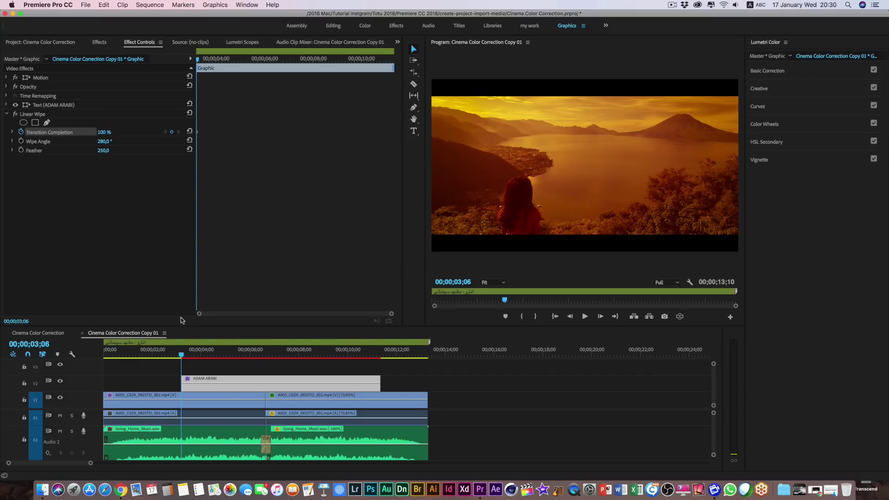
drag(181, 356, 237, 356)
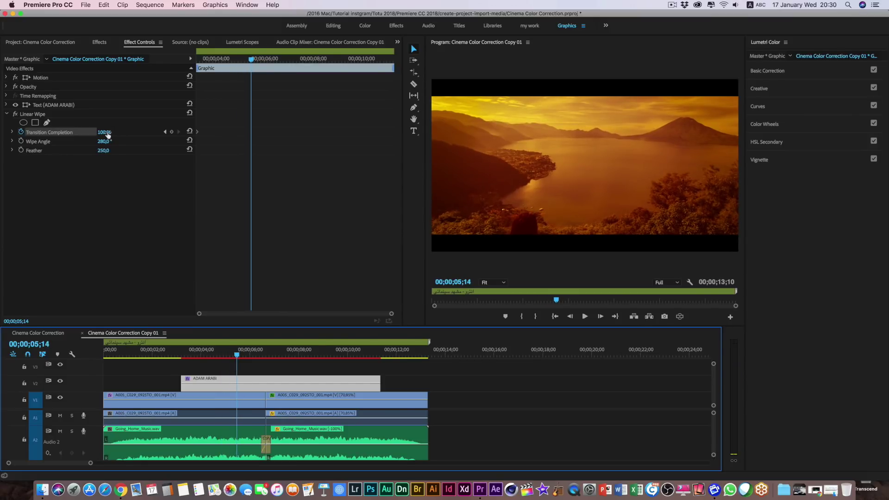
Keyframe Transition Completion at 0% near 05;14 and set that keyframe to Ease In
drag(108, 134, 62, 135)
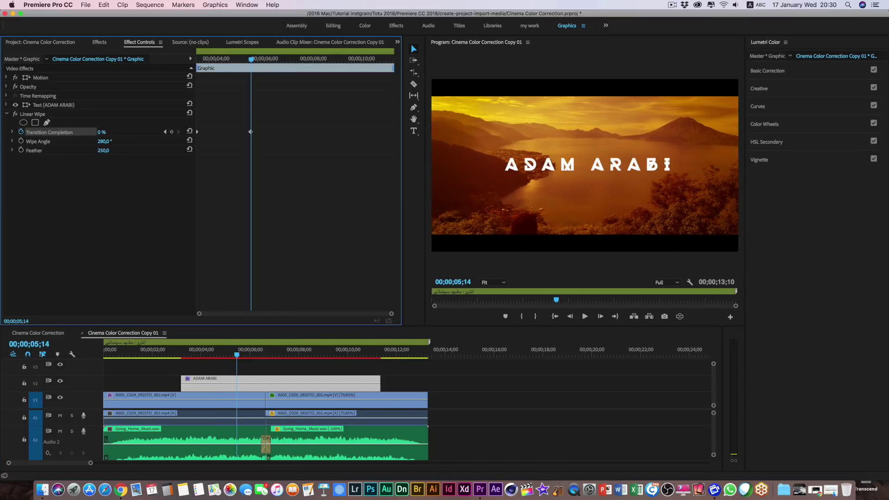
right_click(198, 134)
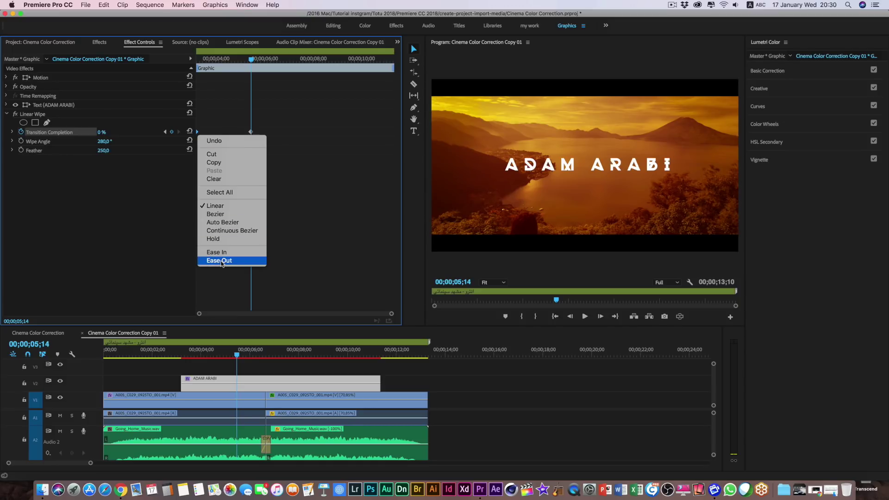
click(251, 132)
right_click(250, 133)
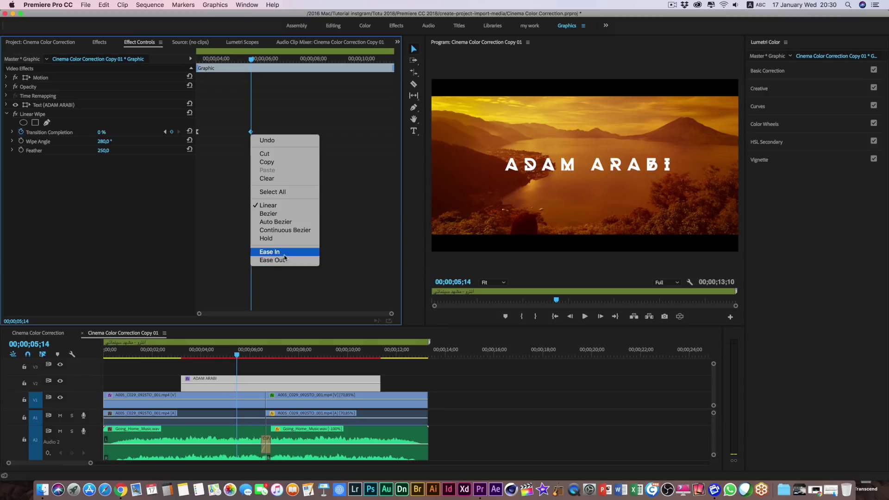
click(264, 250)
Preview the title wiping into view from the start of the clip
drag(209, 63, 189, 275)
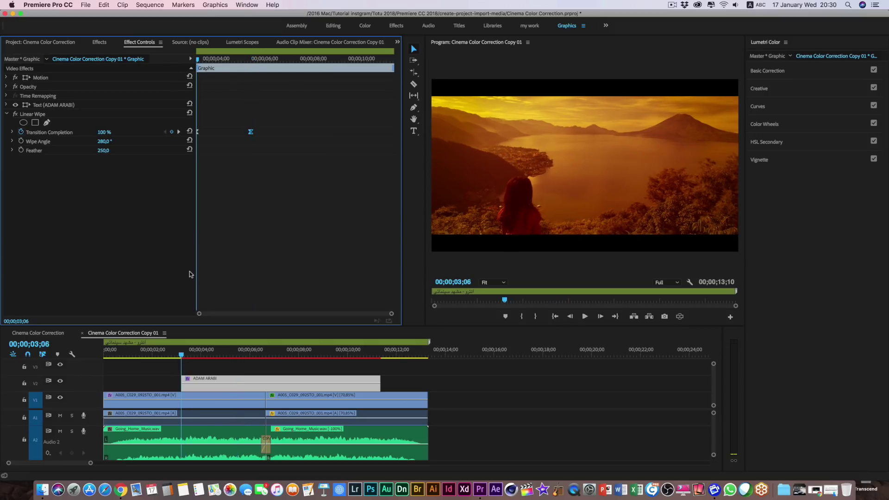
key(space)
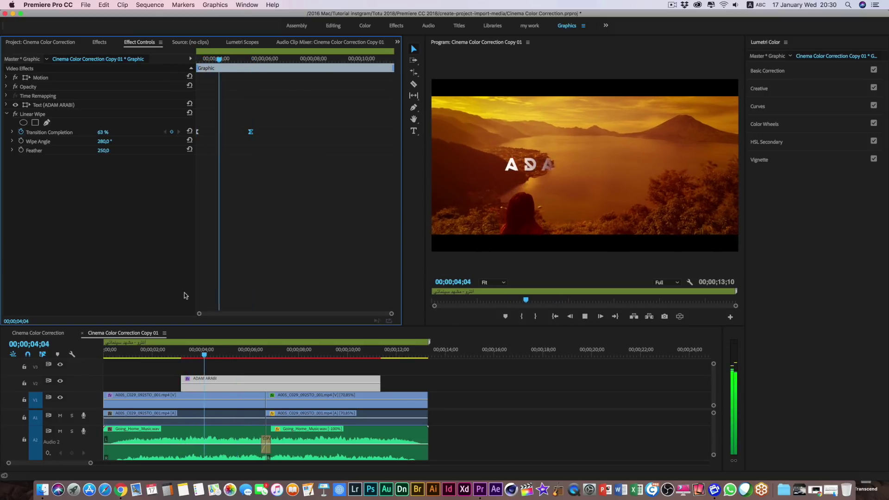
key(space)
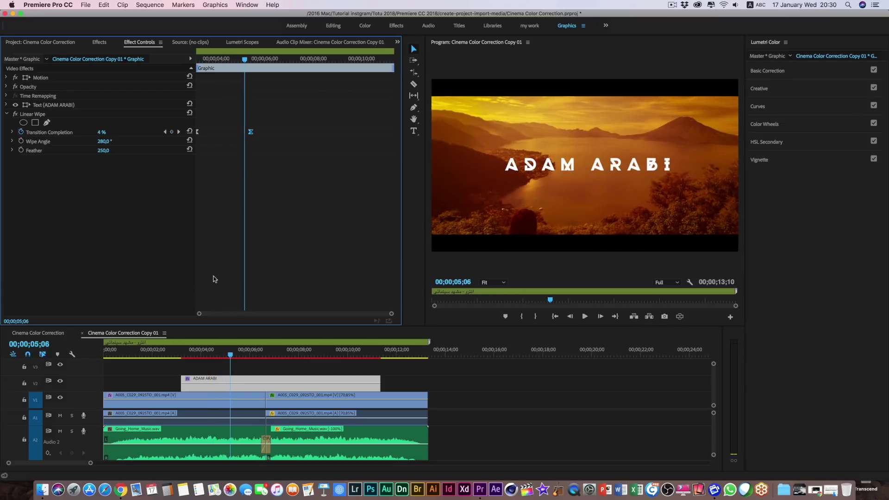
drag(231, 355, 237, 357)
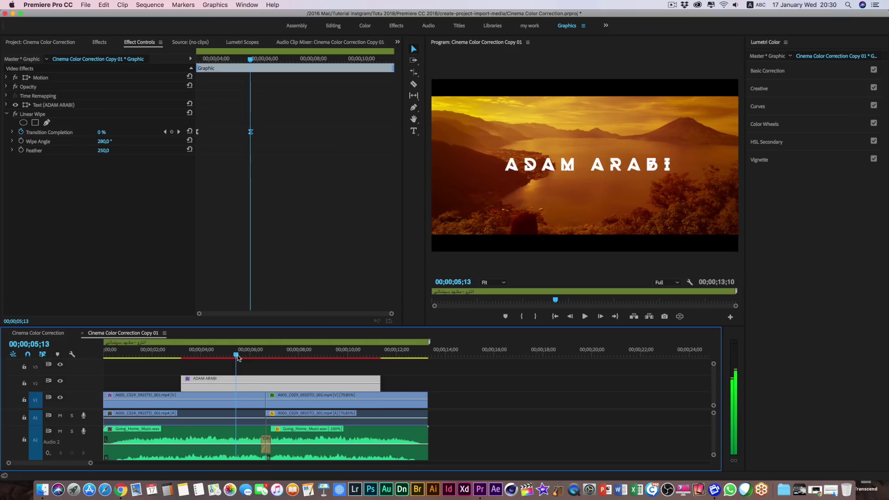
click(6, 78)
click(21, 96)
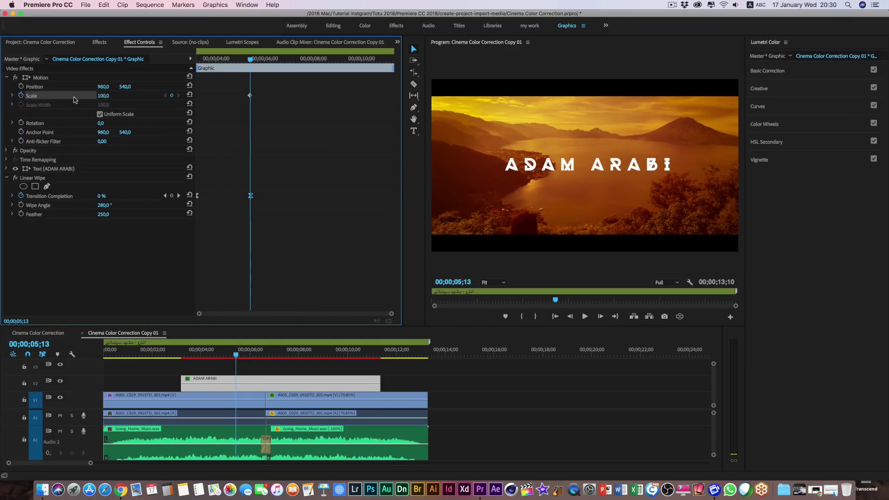
drag(251, 95, 210, 96)
click(102, 96)
text(01,8)
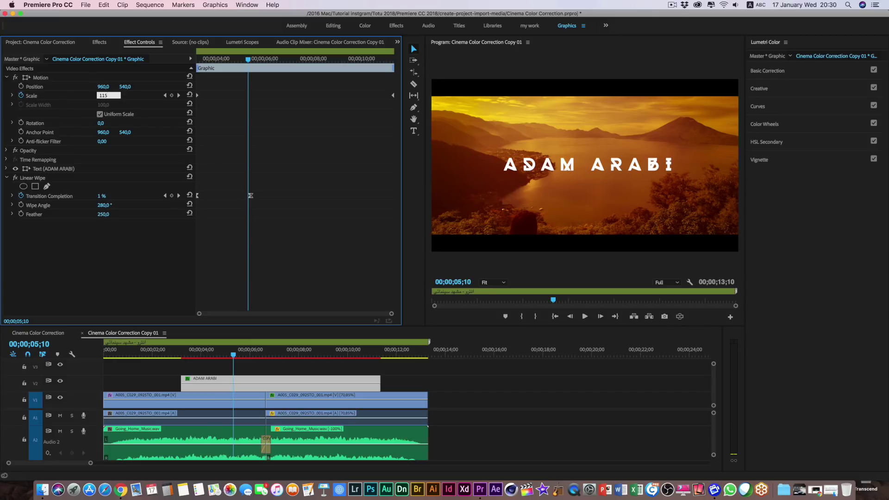
click(179, 357)
key(space)
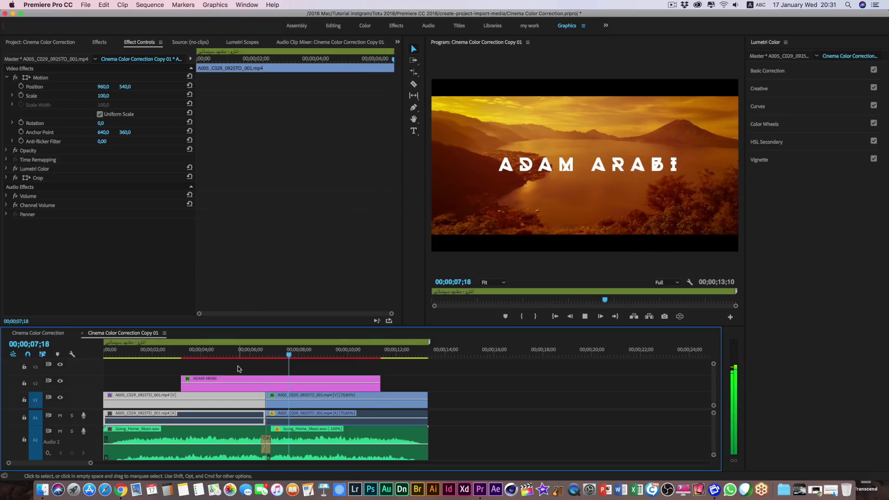
key(space)
click(277, 353)
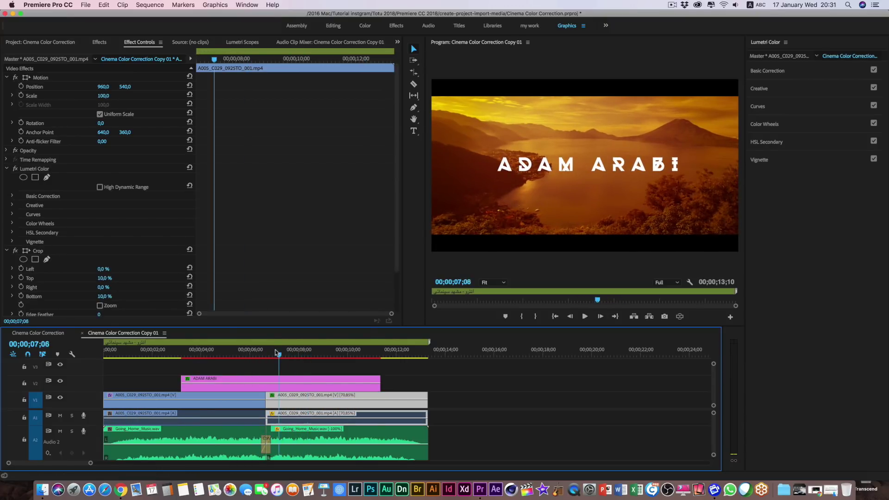
drag(277, 353, 256, 355)
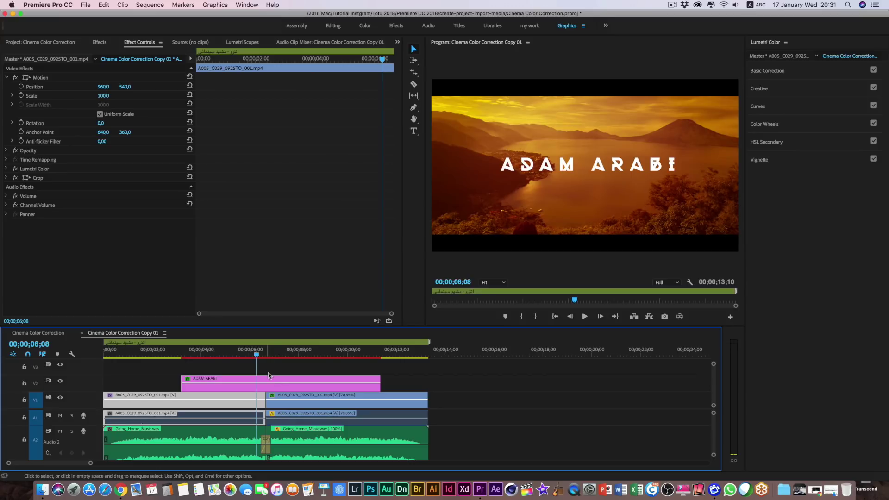
click(269, 379)
At about 09;22, keyframe Transition Completion to 68% and Wipe Angle to 90°
drag(348, 60, 355, 60)
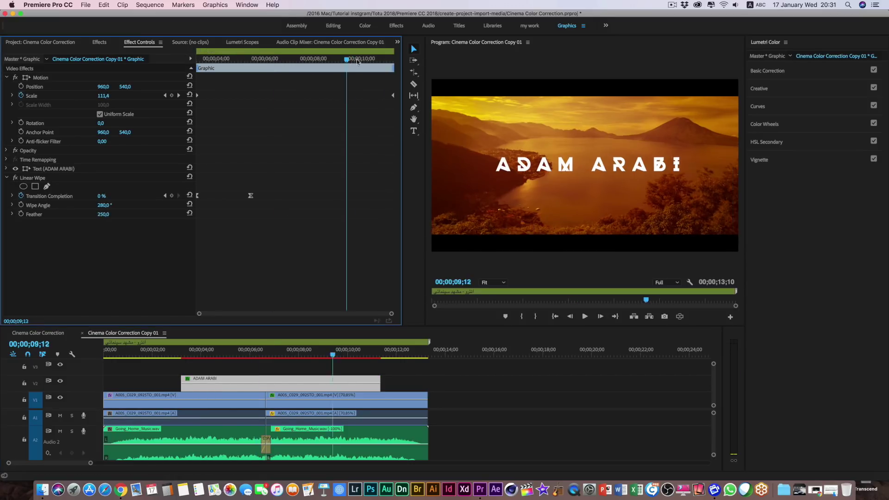
click(21, 206)
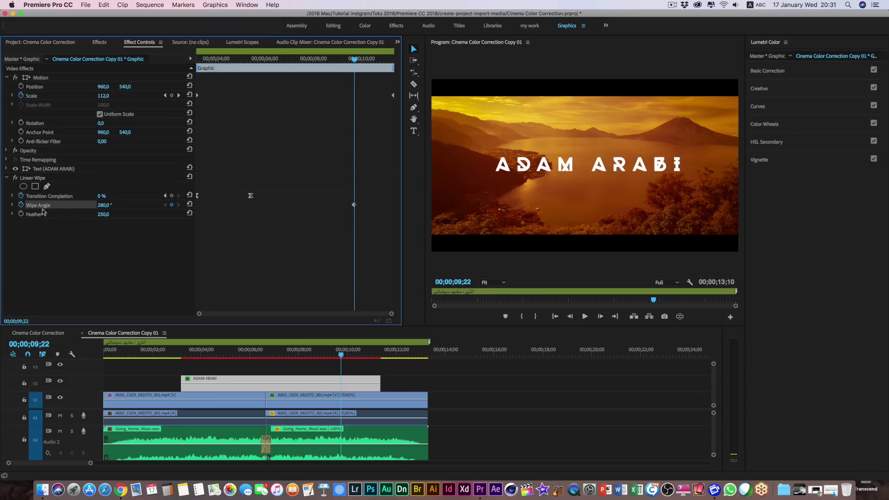
click(171, 196)
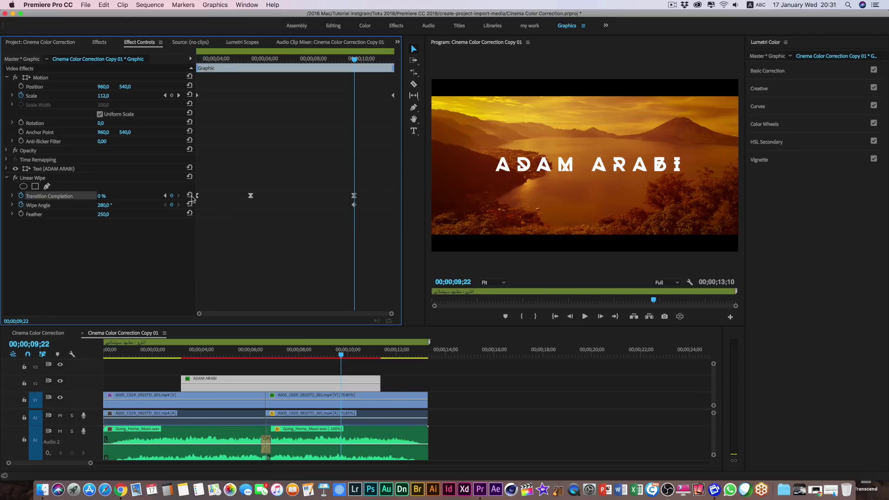
mouse_move(379, 59)
mouse_down()
mouse_move(351, 67)
mouse_move(365, 71)
mouse_move(361, 60)
mouse_up()
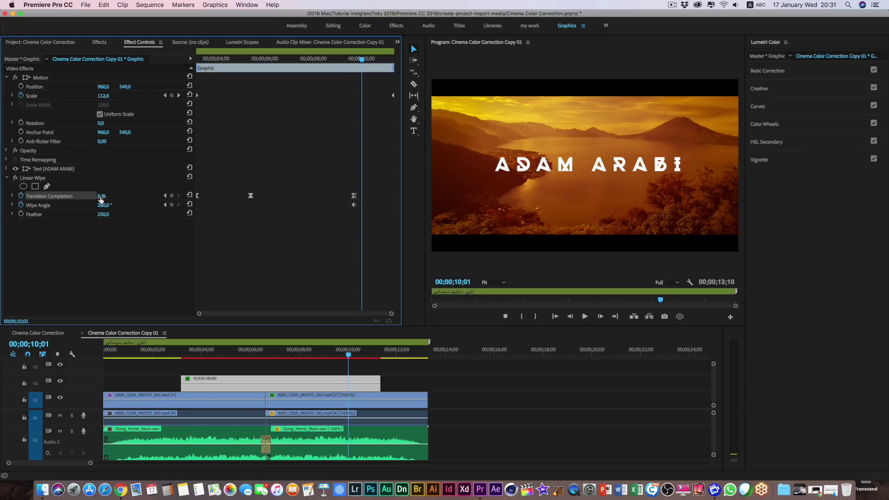
drag(101, 196, 130, 196)
click(111, 204)
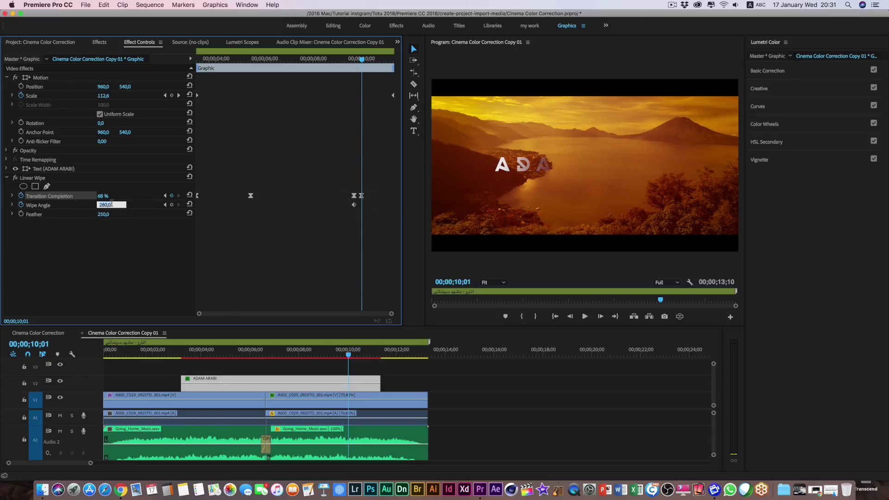
text(90)
key(Return)
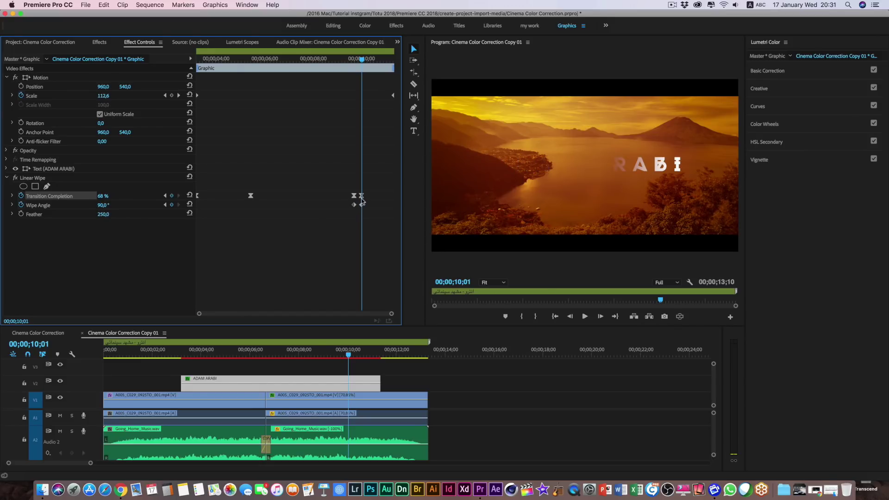
Preview the title wiping out from just before the new keyframes
mouse_move(369, 192)
mouse_down()
mouse_move(362, 207)
mouse_move(392, 197)
mouse_up()
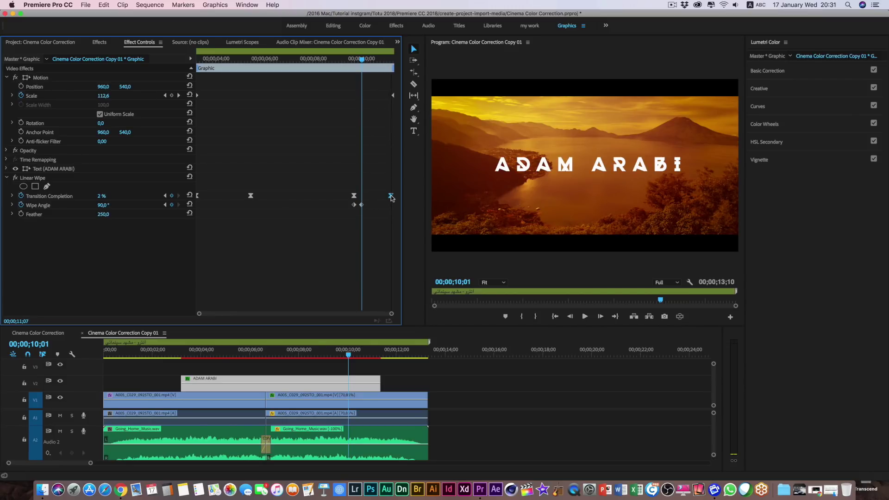
click(344, 60)
key(space)
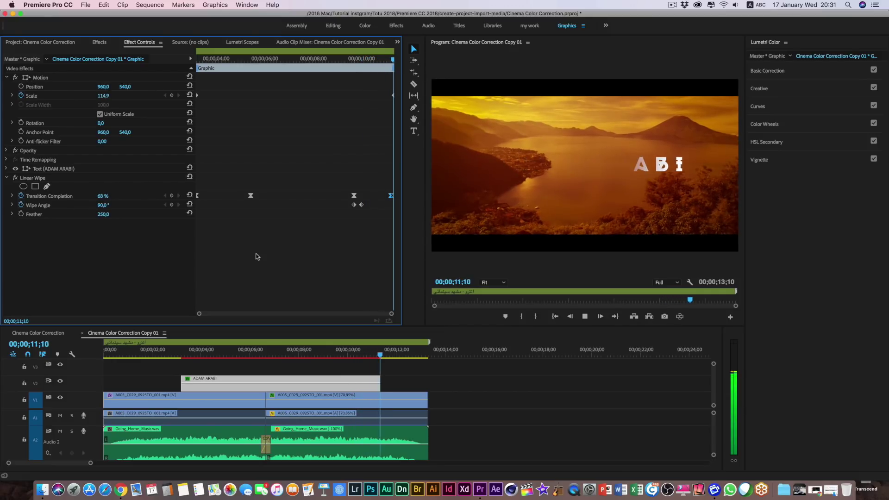
click(176, 355)
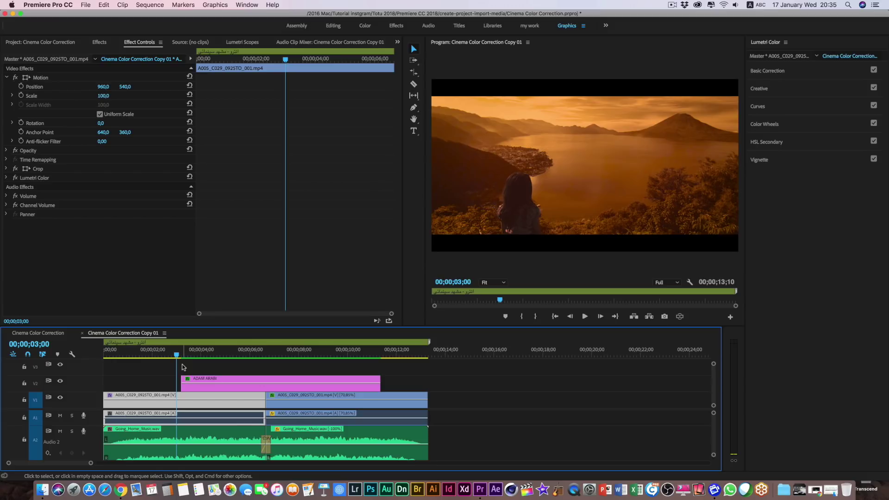
Apply the Blur & Sharpen Unsharp Mask effect to the first lake clip
click(96, 42)
key(shift+5)
click(99, 43)
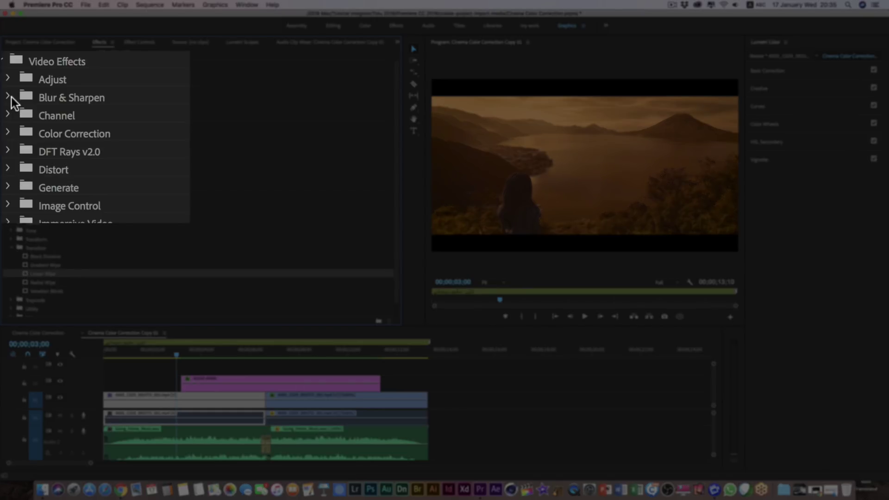
click(11, 118)
drag(45, 170, 157, 405)
Set the Unsharp Mask Radius to 5, viewing the preview at 100%
click(140, 44)
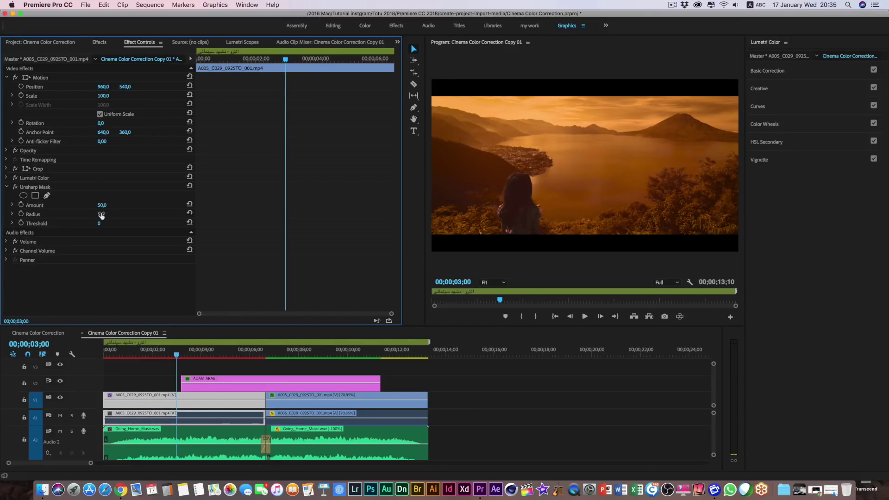
drag(204, 226, 469, 227)
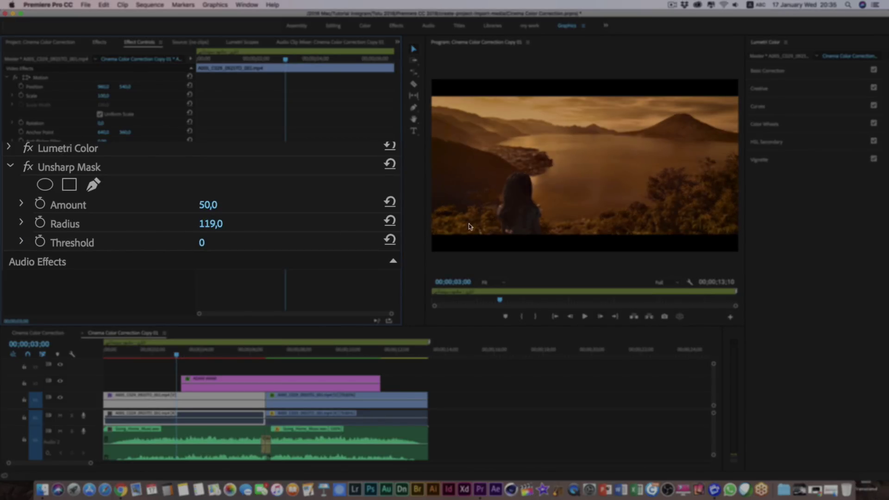
click(492, 283)
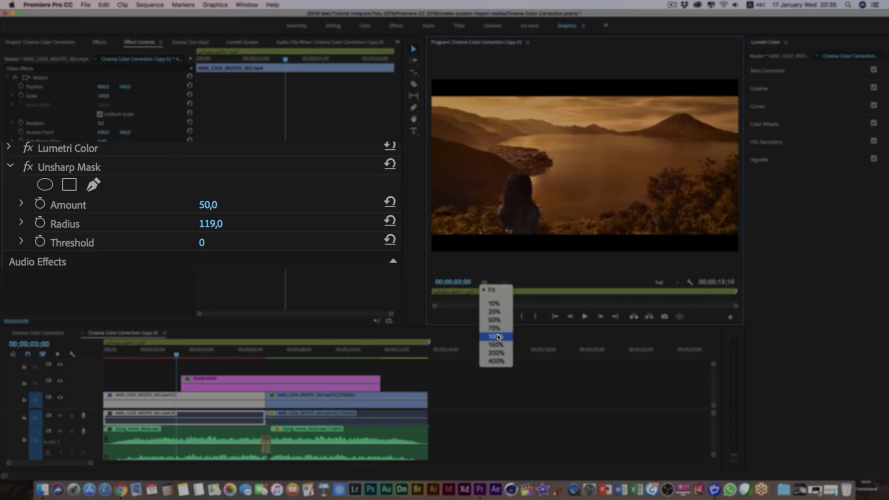
click(498, 337)
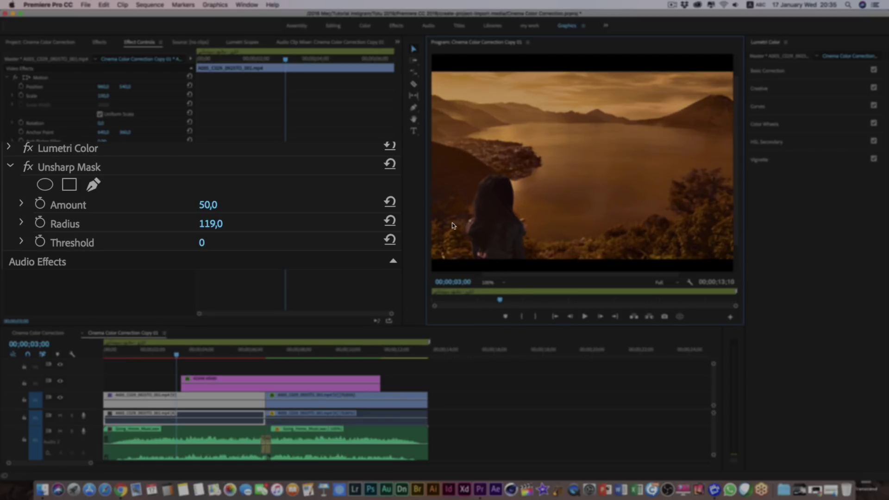
click(200, 226)
text(5)
key(Return)
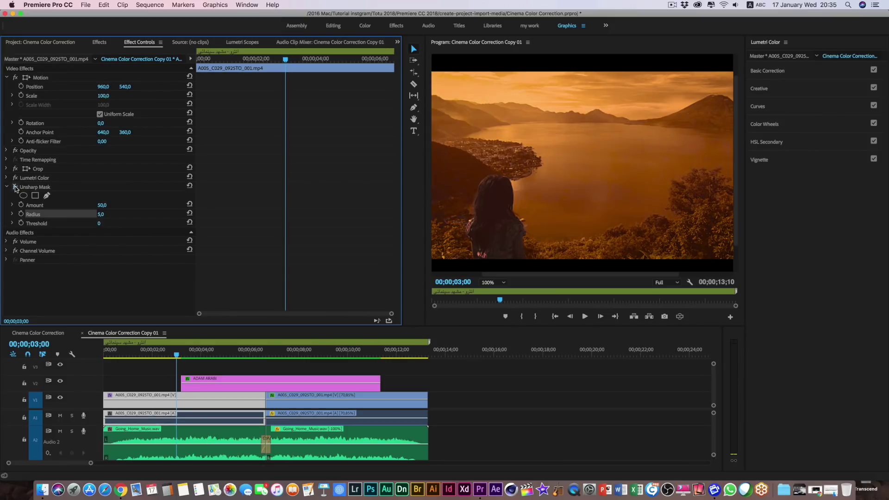
Compare the sharpening on and off, then return the preview to Fit
click(15, 188)
click(16, 188)
click(16, 188)
click(501, 283)
click(490, 293)
Copy the Unsharp Mask (Amount 50, Radius 5) from the first lake clip onto the second
click(198, 353)
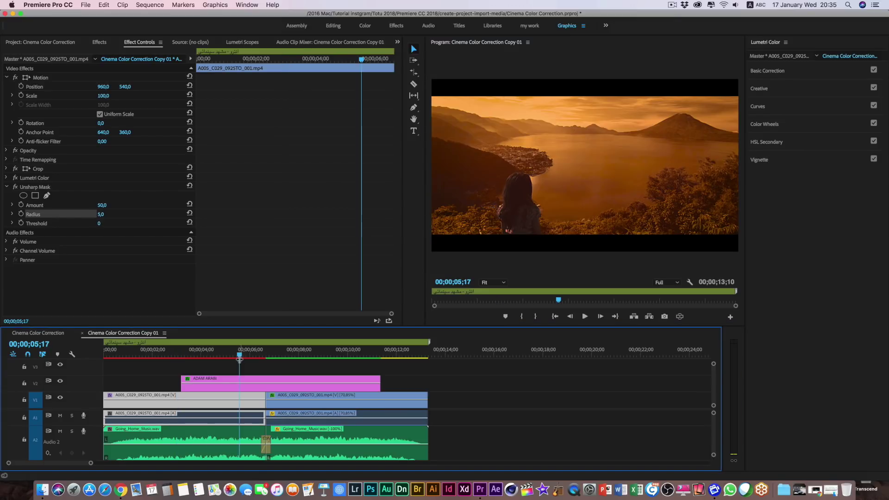
click(41, 188)
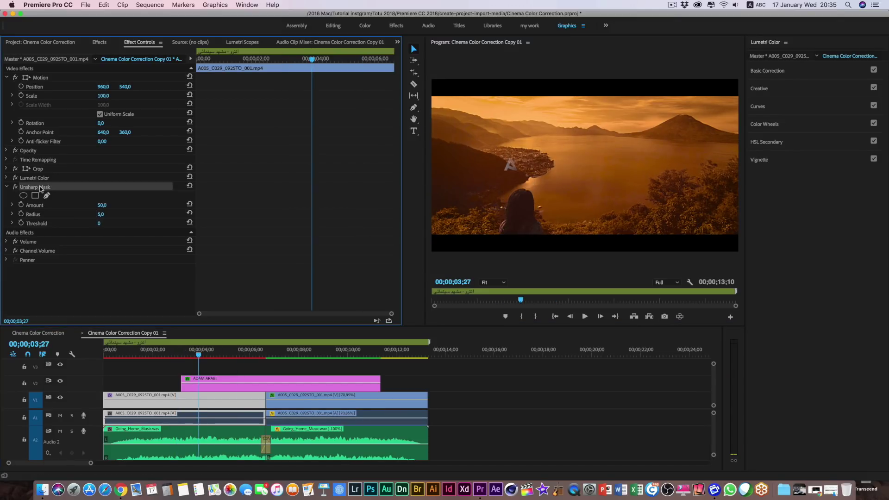
click(305, 406)
click(300, 353)
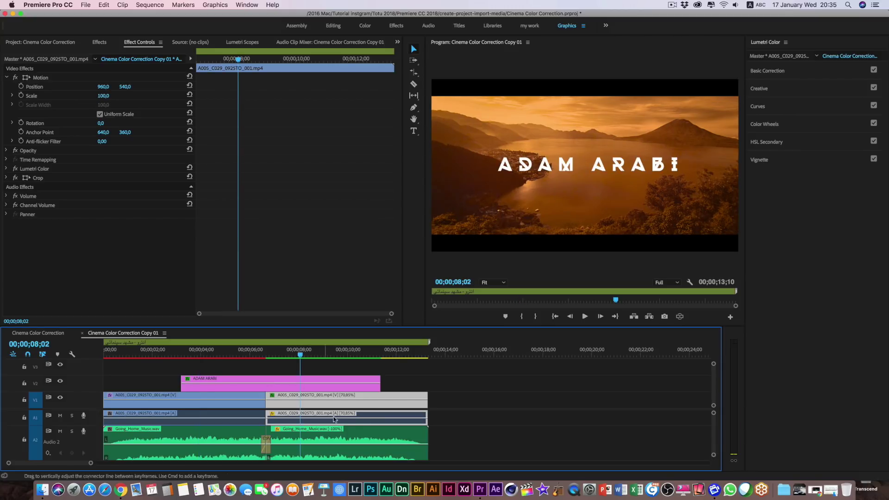
drag(333, 408, 333, 406)
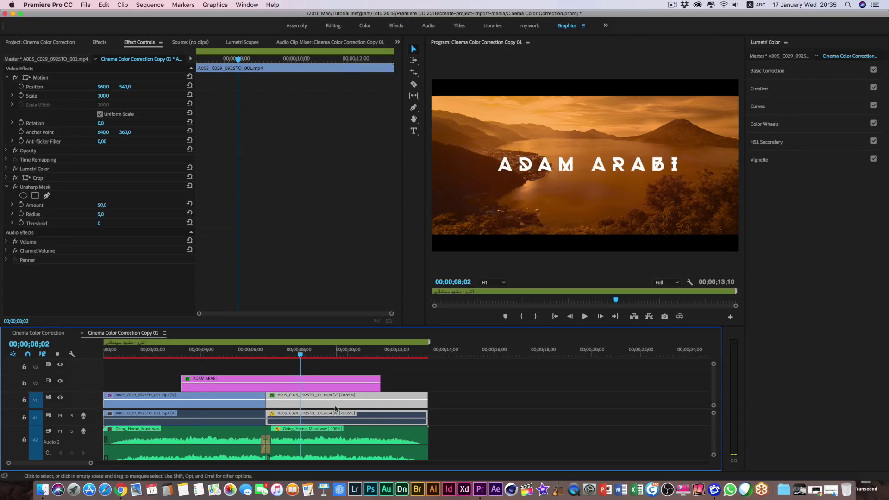
click(282, 369)
click(208, 401)
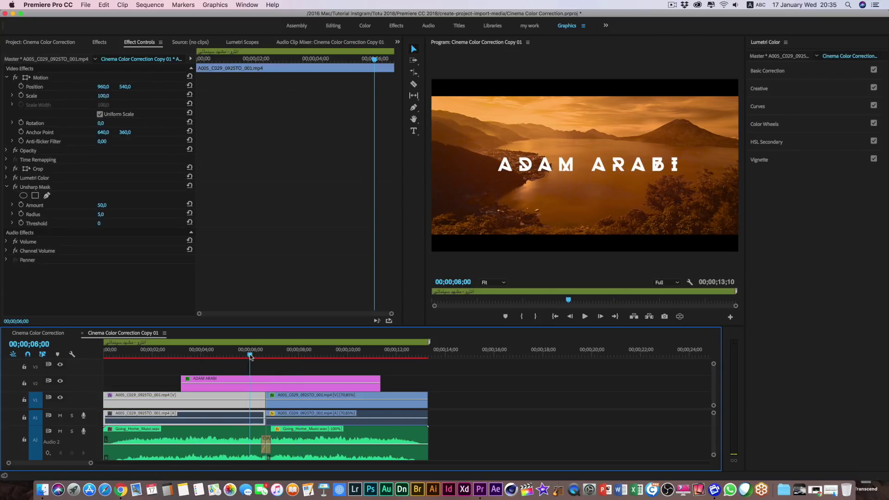
drag(252, 355, 97, 355)
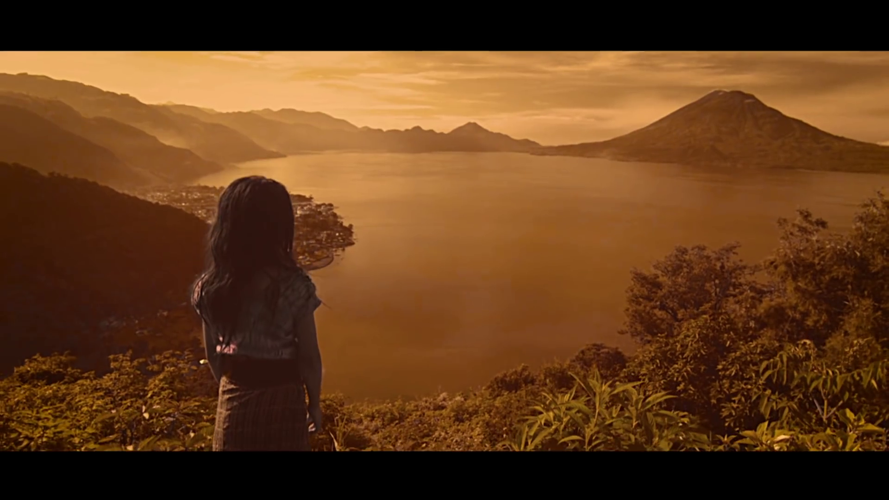